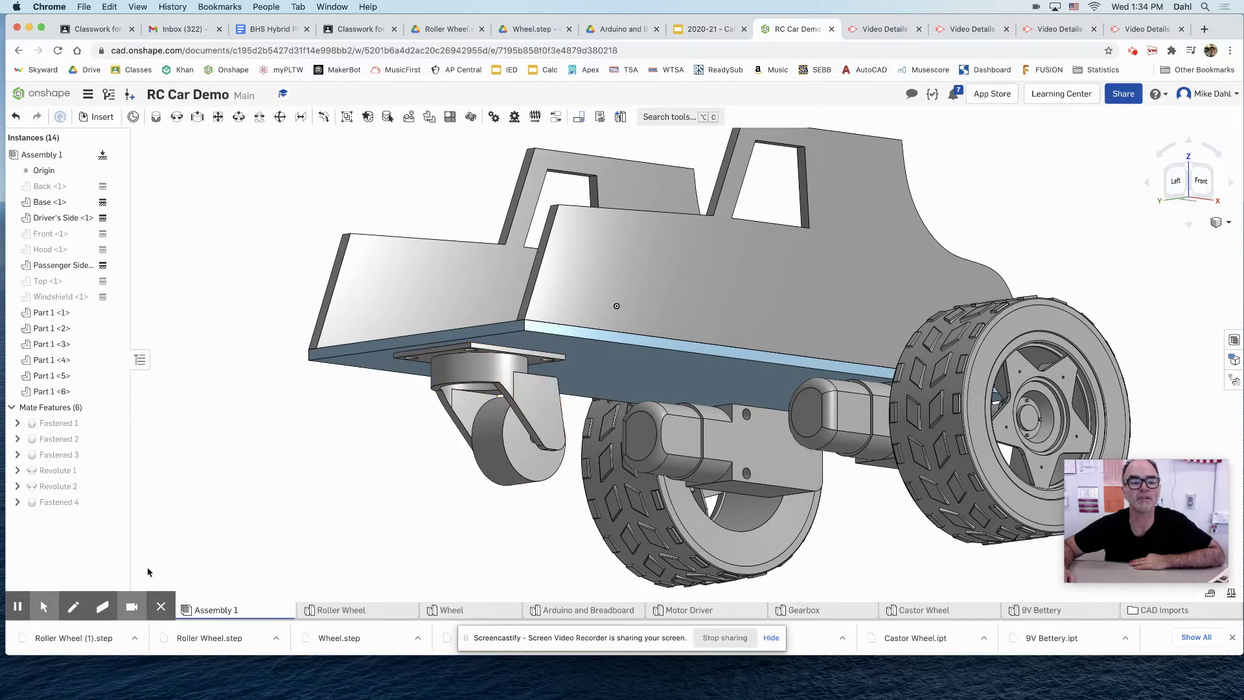
Step: Switch to the RC Car Frame part studio, view the base's underside straight on and open Sketch 12 for editing
left_click(161, 607)
left_click(92, 611)
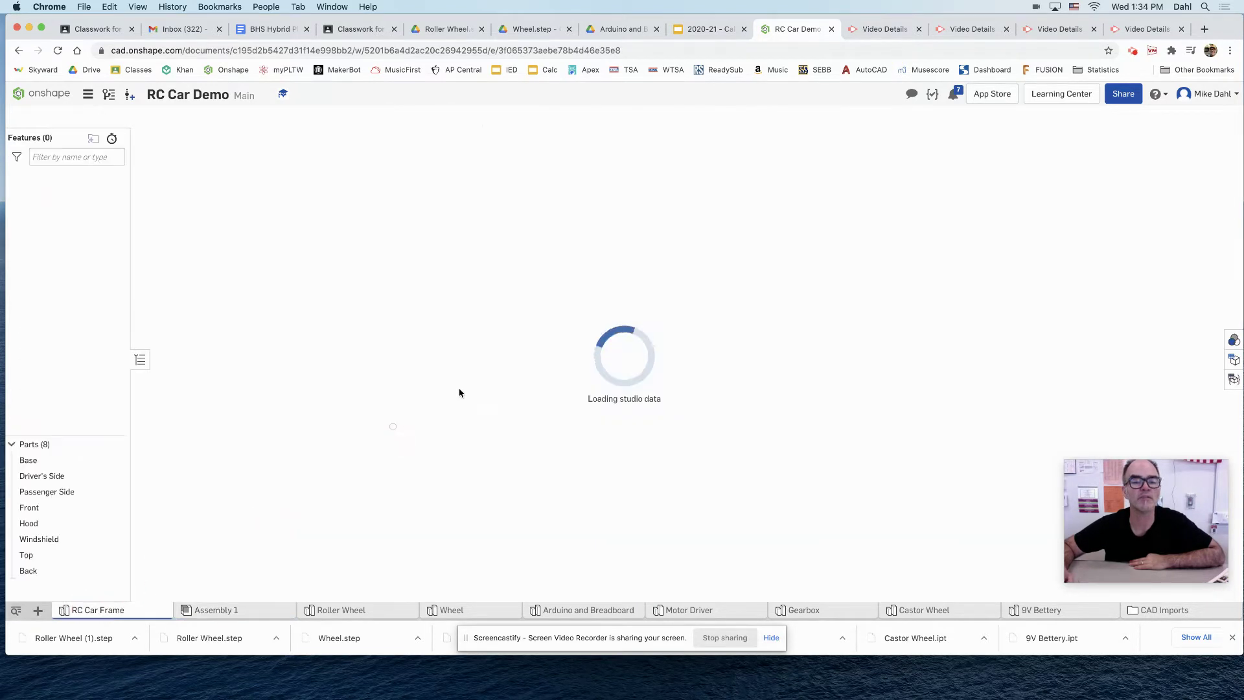
key("n")
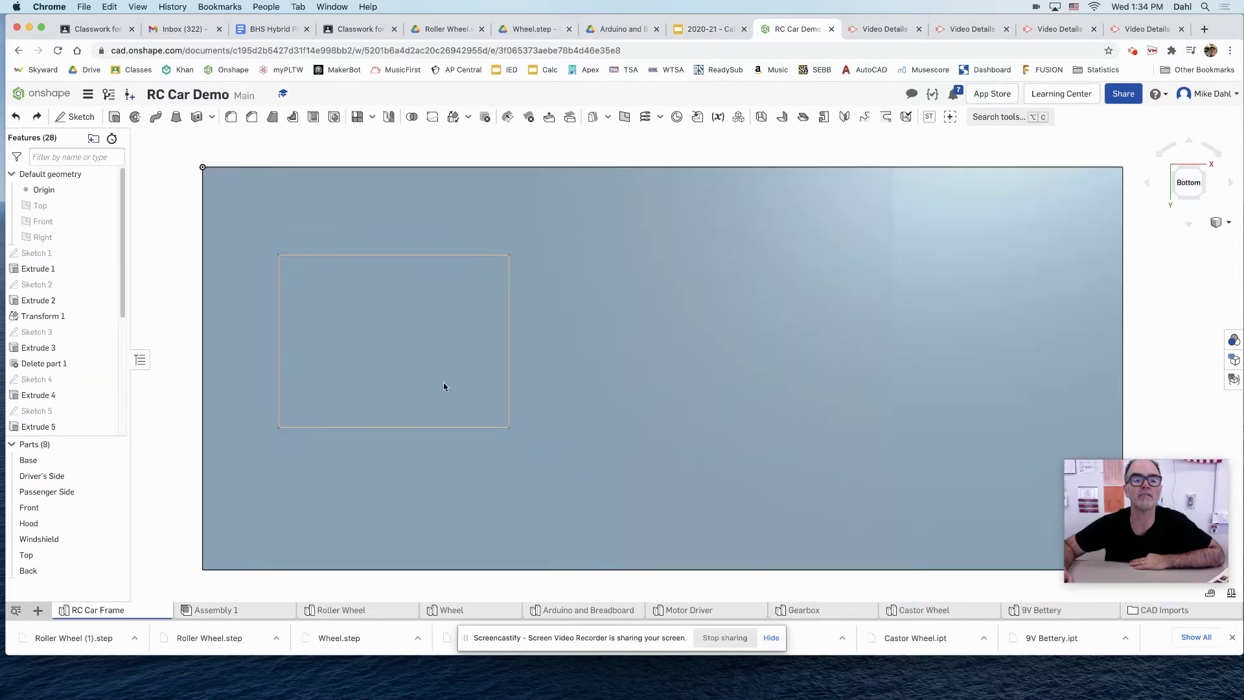
left_click(413, 348)
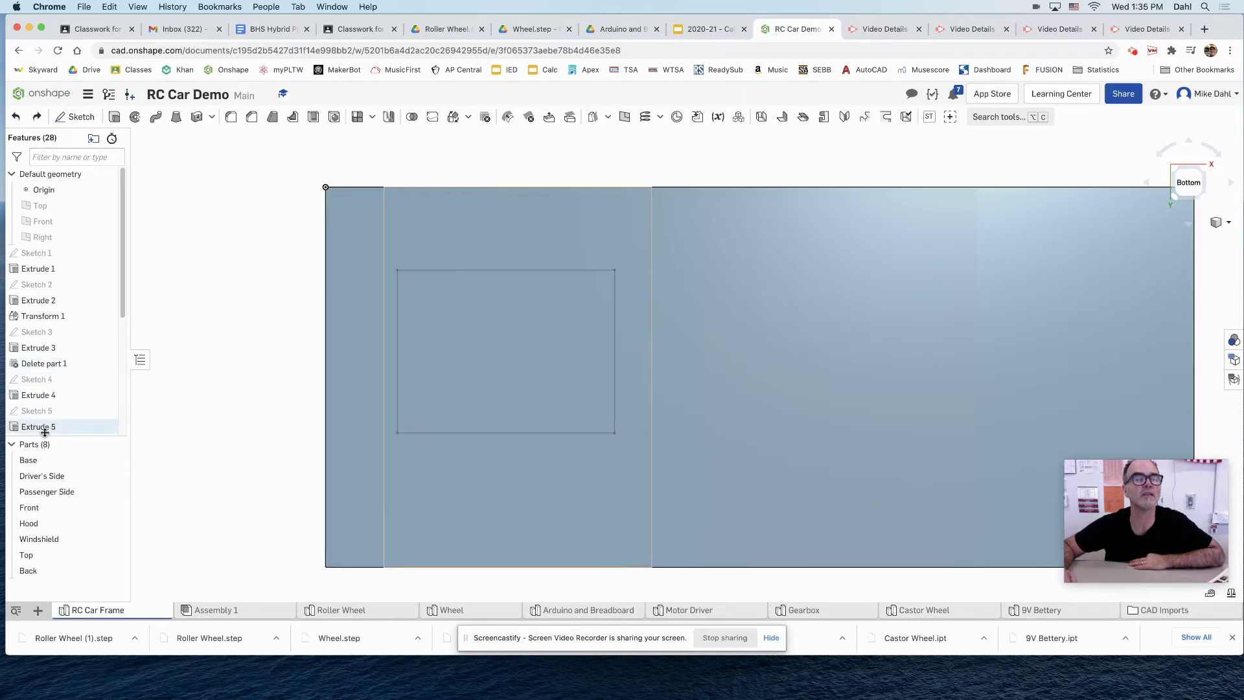
scroll(66, 373, "down", 5)
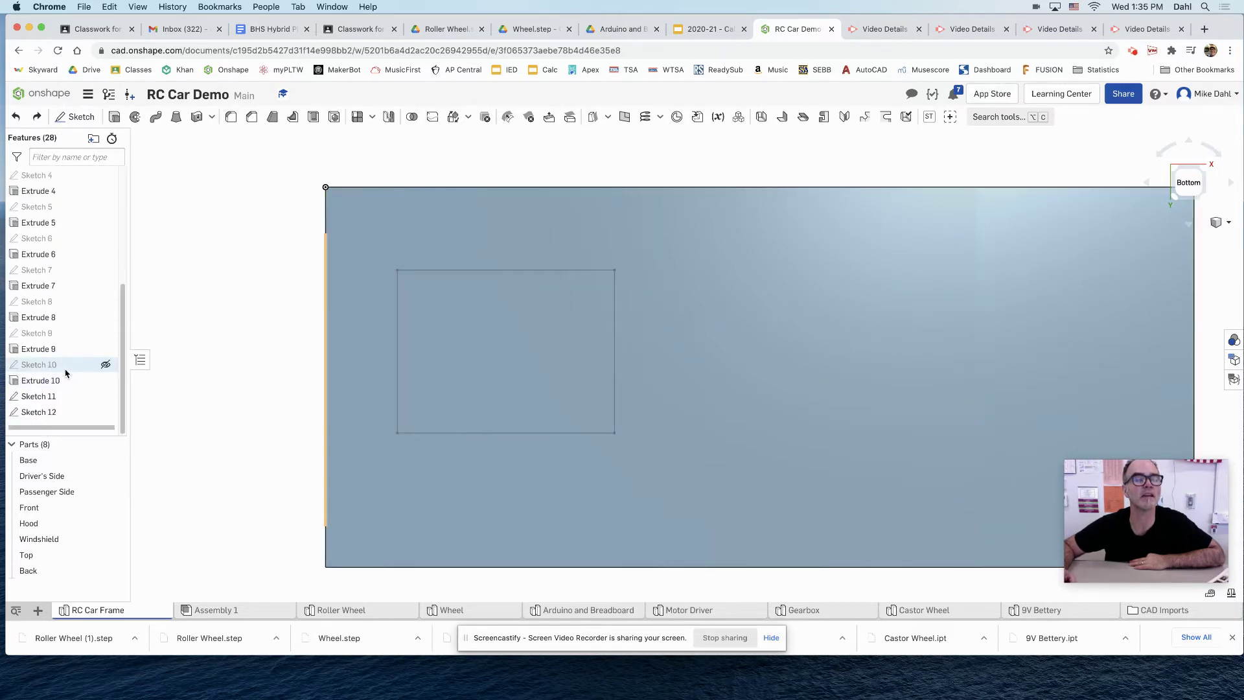
double_click(45, 412)
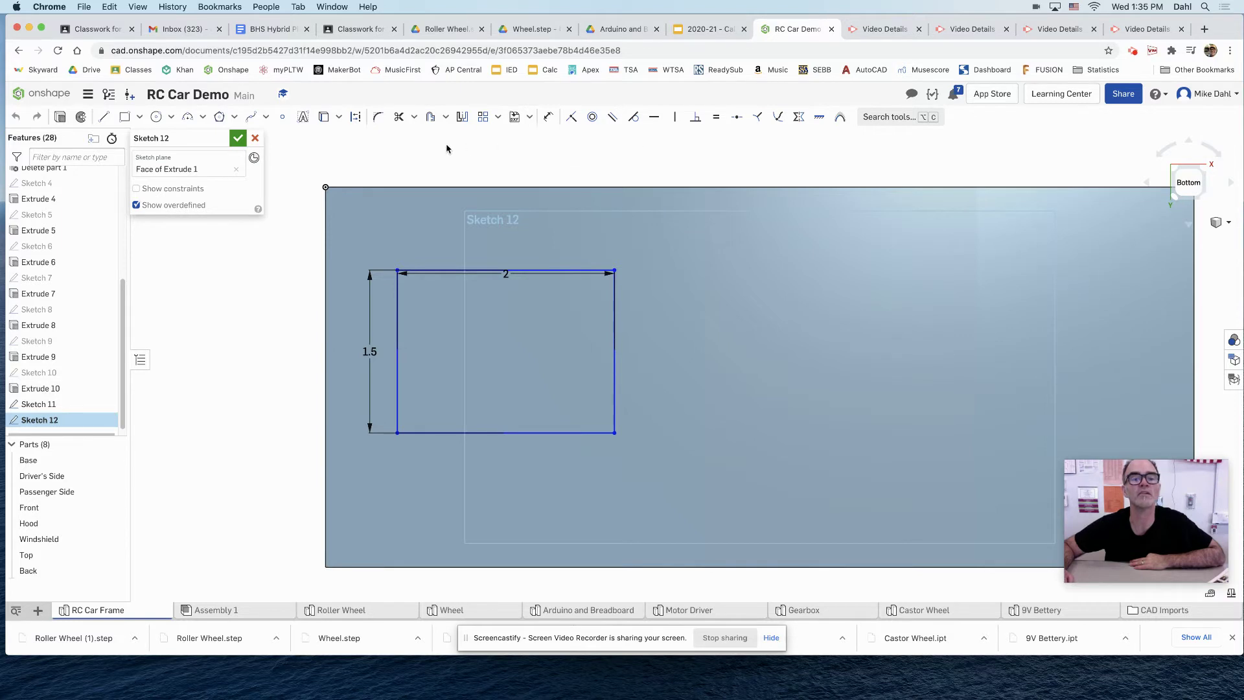
Step: Draw a vertical line about 0.76 in long from the rectangle's upper edge to the base's upper edge, and delete the stray diagonal line
left_click(102, 118)
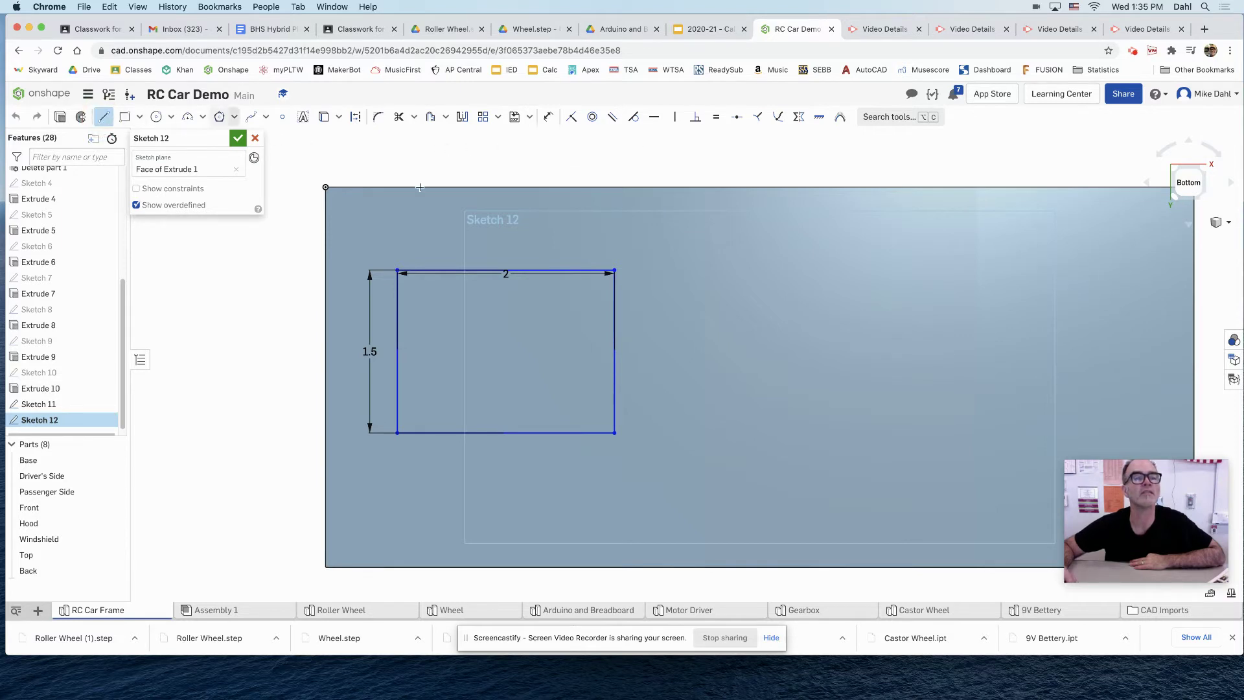
left_click(574, 270)
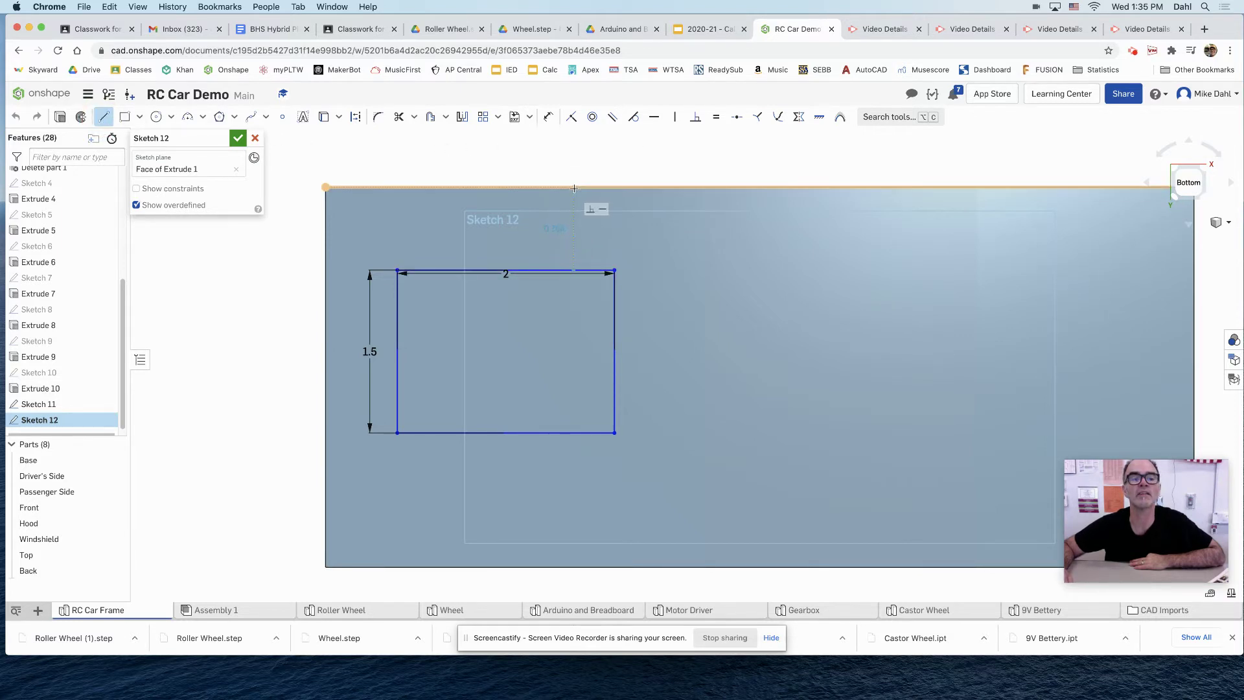
left_click(572, 189)
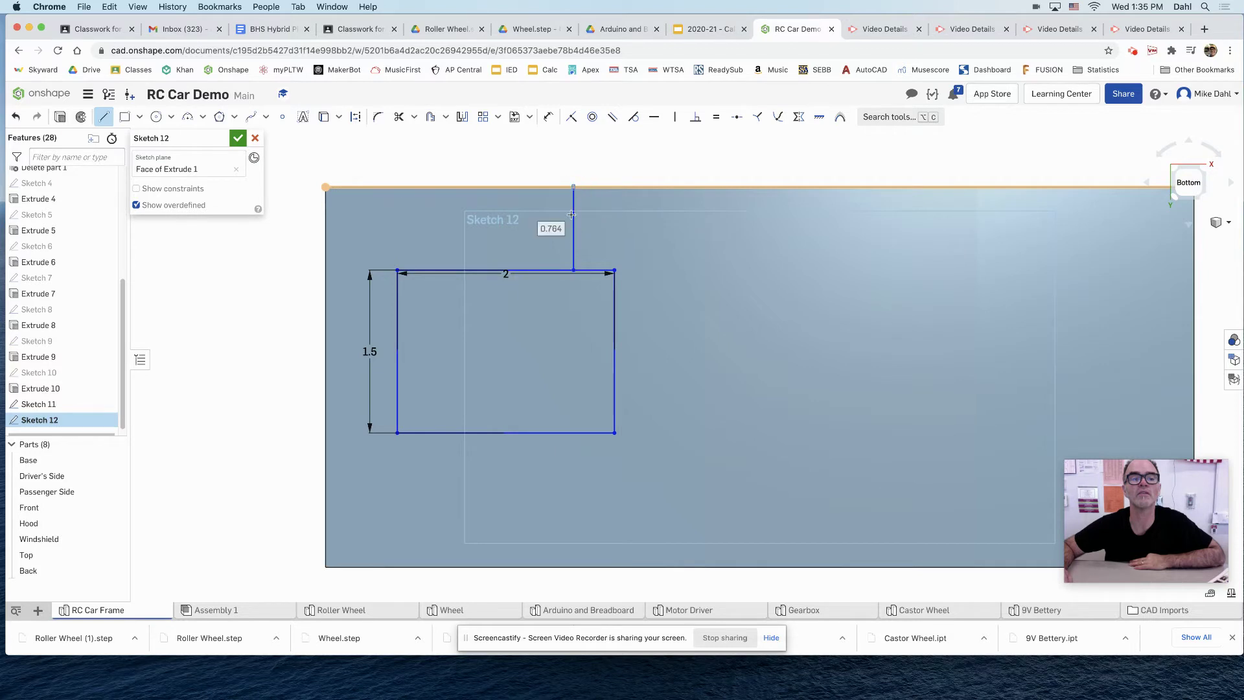
left_click(556, 432)
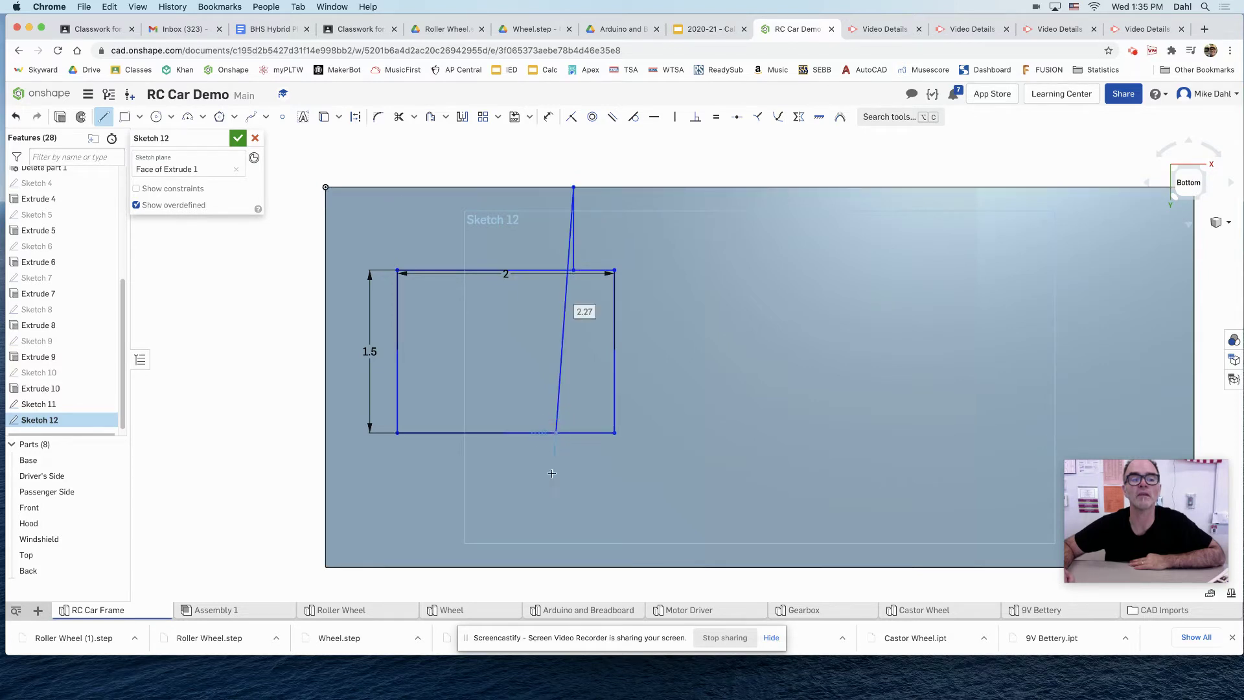
key("Escape")
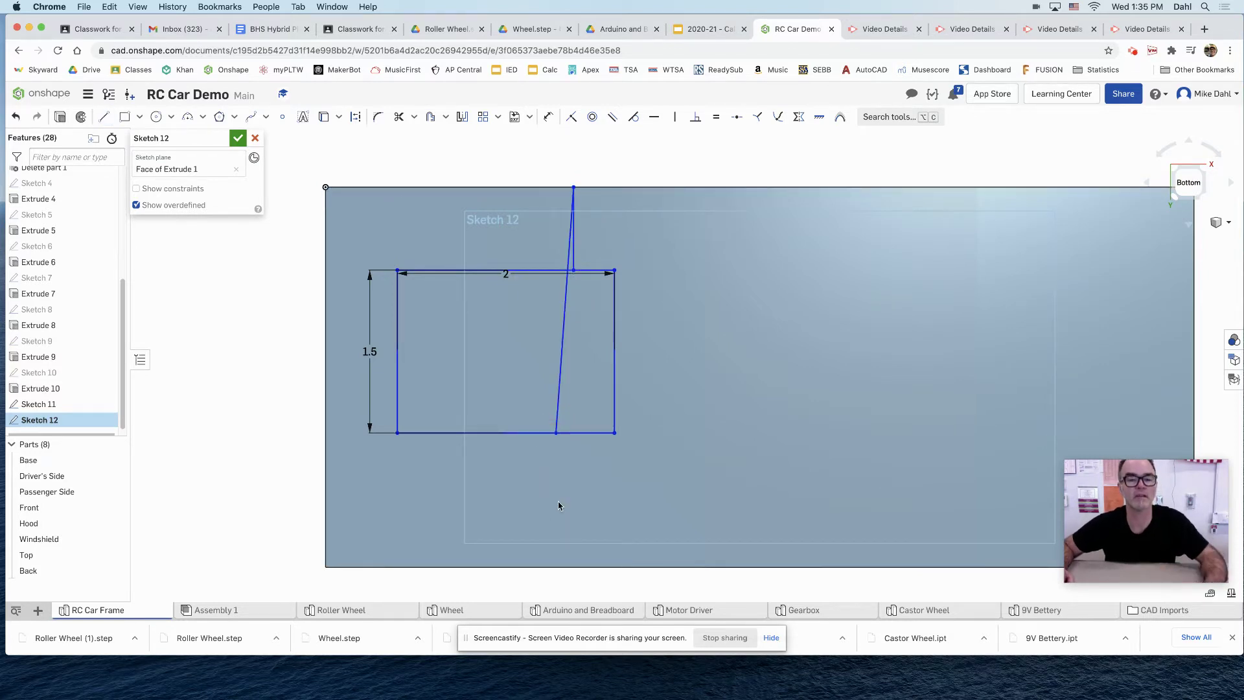
left_click(561, 383)
key("Delete")
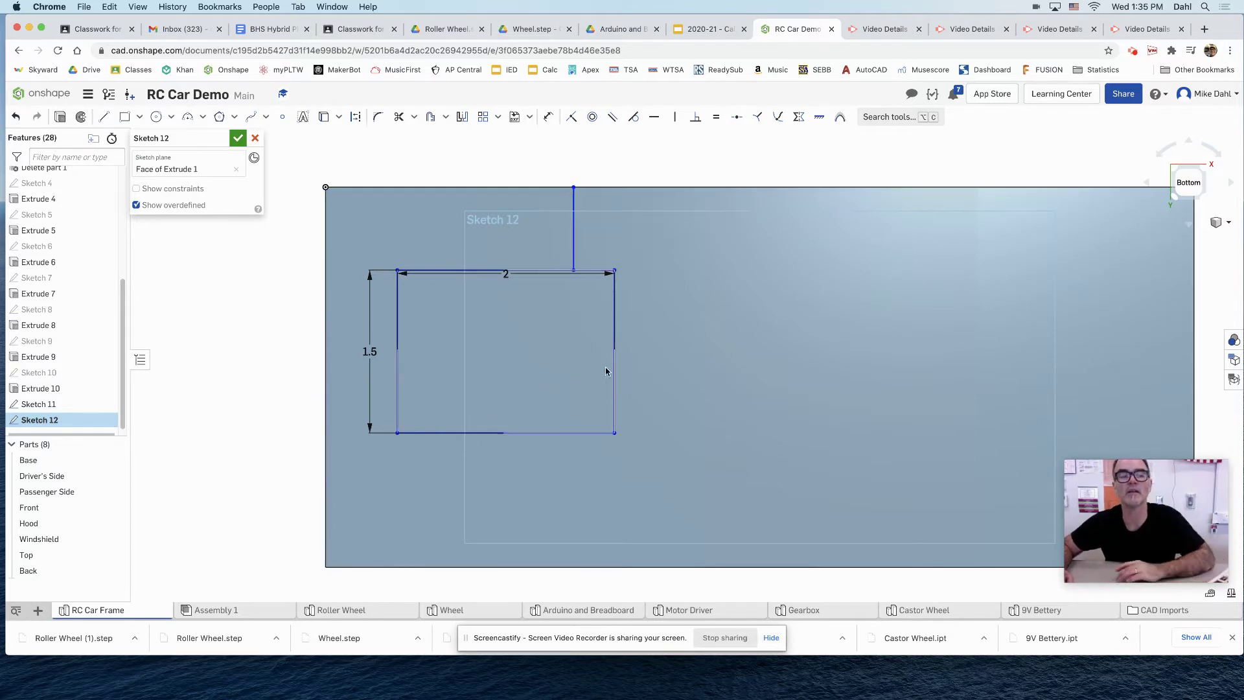
Step: Draw a vertical line about 1.24 in long from the rectangle's lower edge to the base's lower edge
left_click(101, 117)
left_click(570, 432)
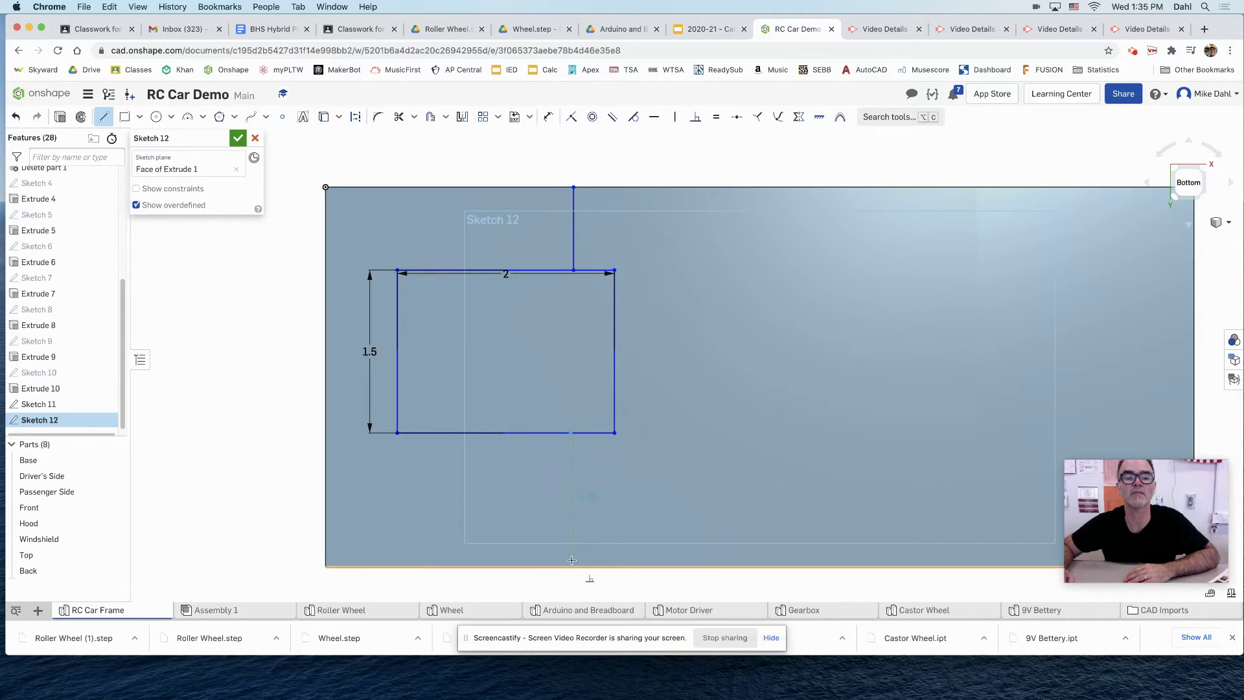
left_click(569, 567)
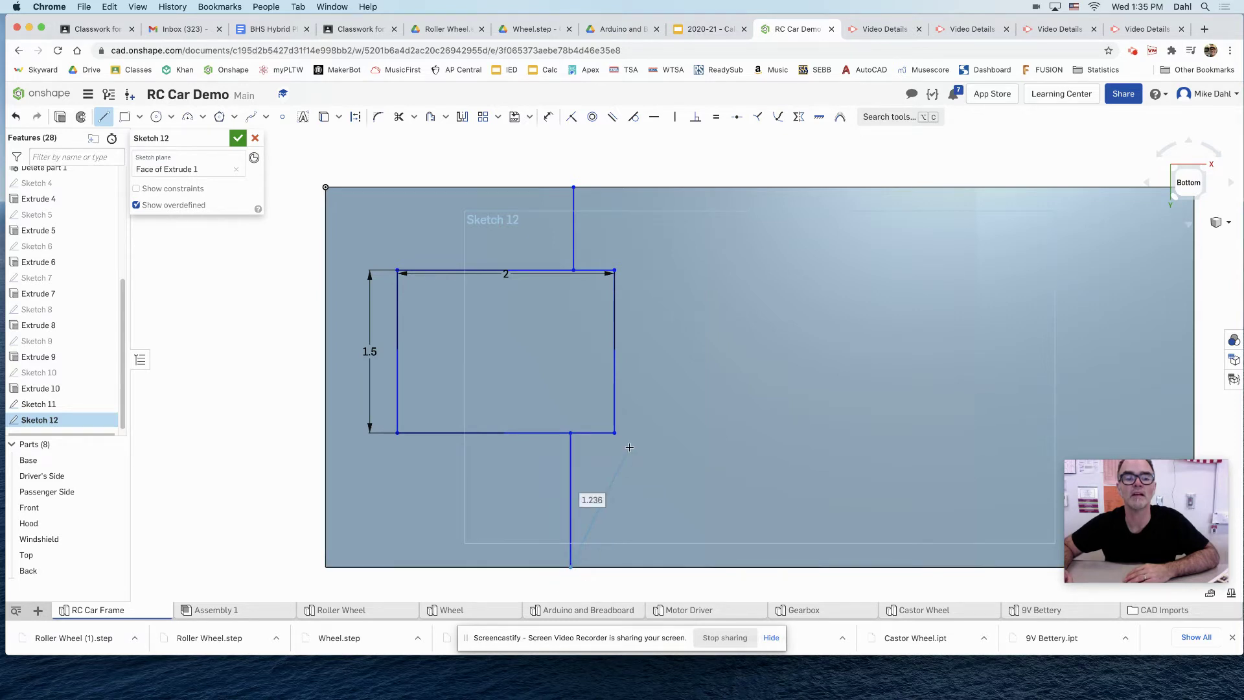
key("Escape")
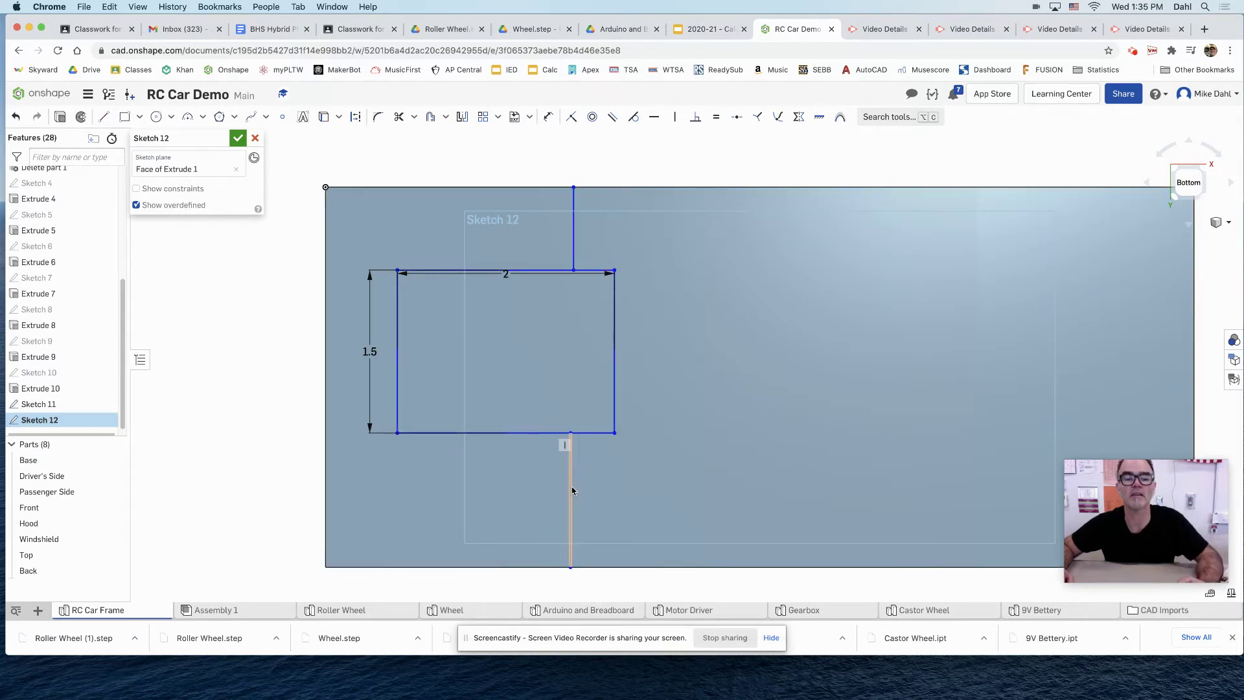
Step: Convert both vertical lines to construction geometry and constrain them to equal length
right_click(572, 491)
left_click(627, 293)
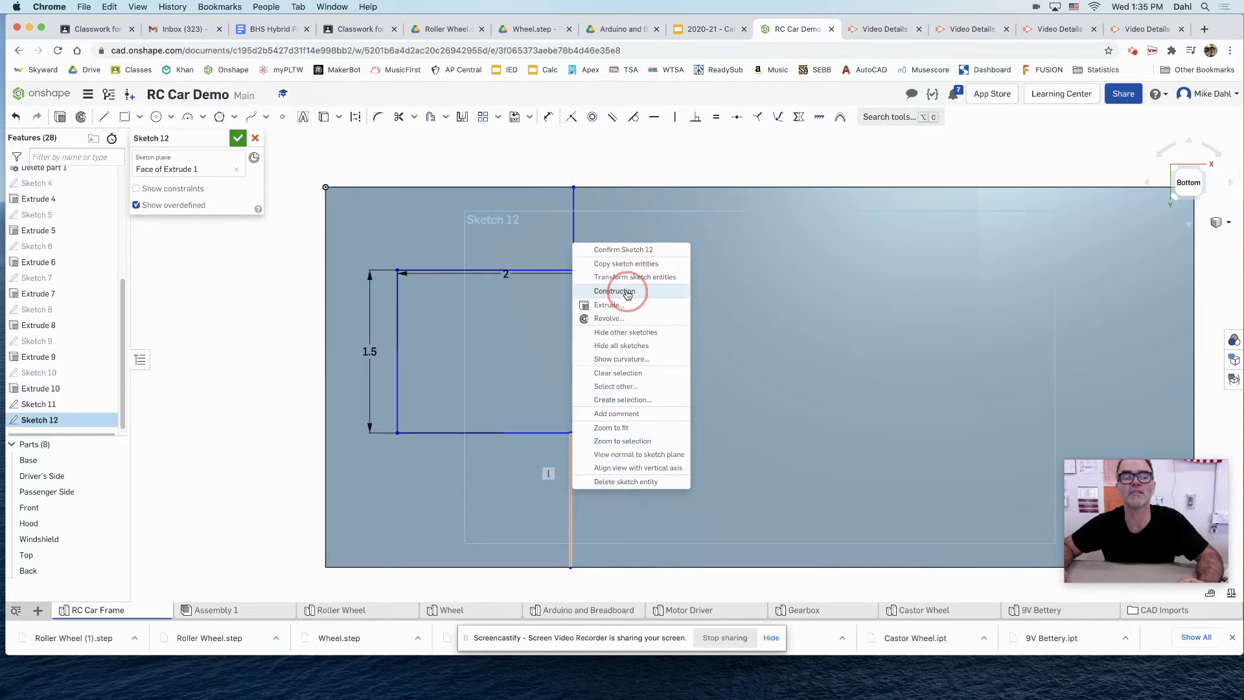
right_click(574, 234)
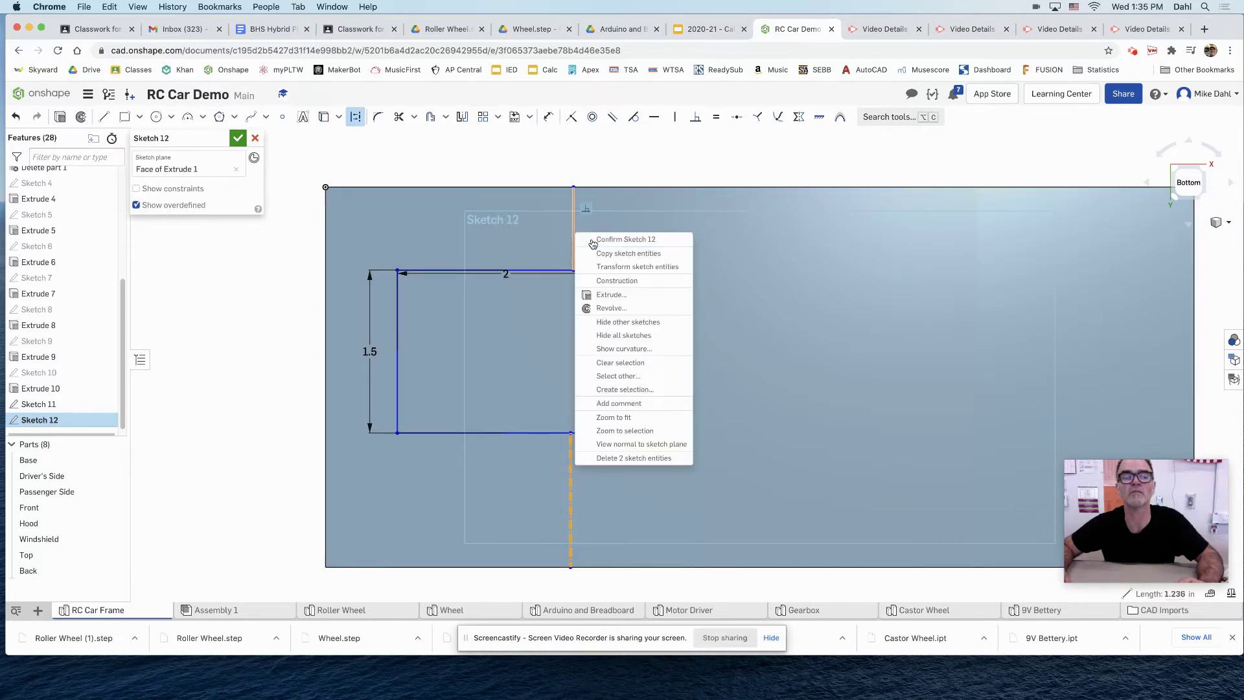
left_click(625, 277)
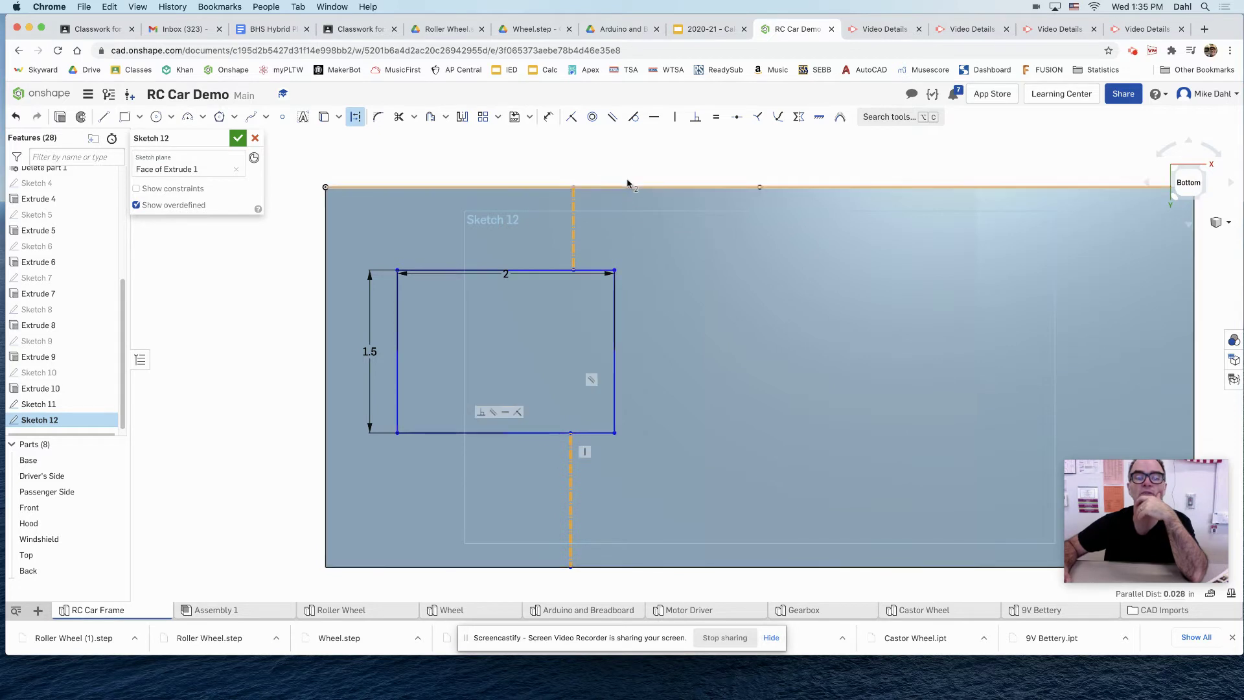
left_click(716, 119)
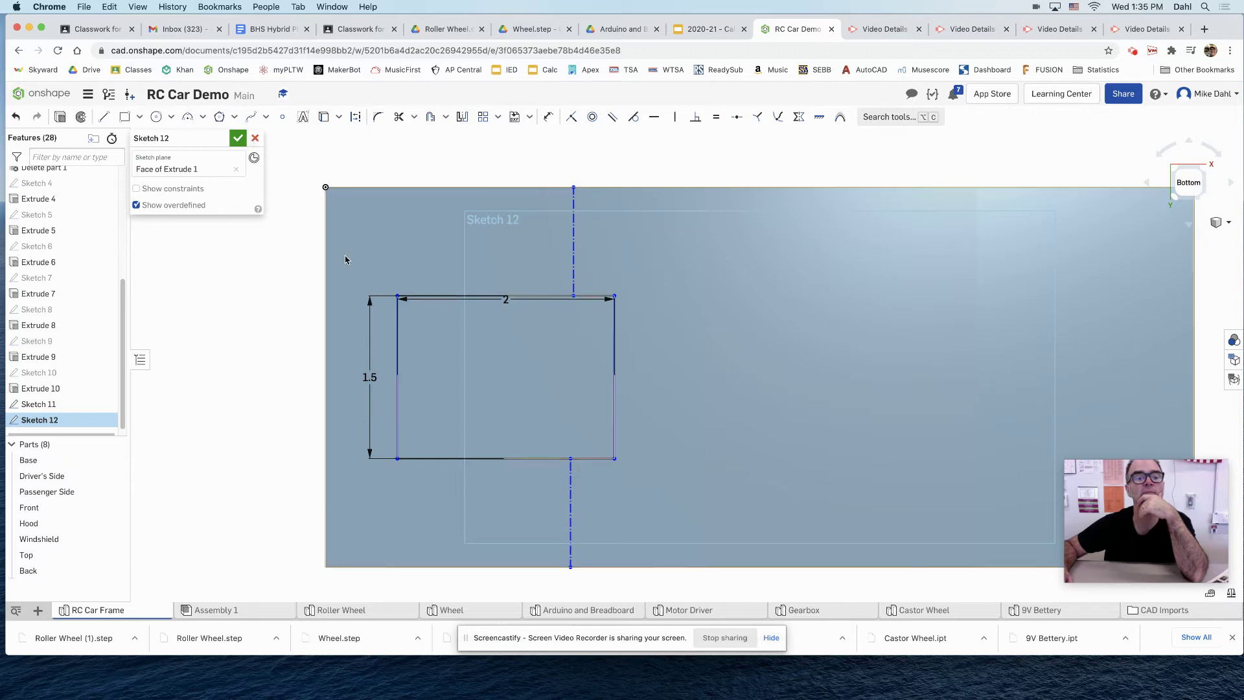
Step: Discard the edits to Sketch 12 and delete that sketch from the model
left_click_drag(379, 259, 704, 516)
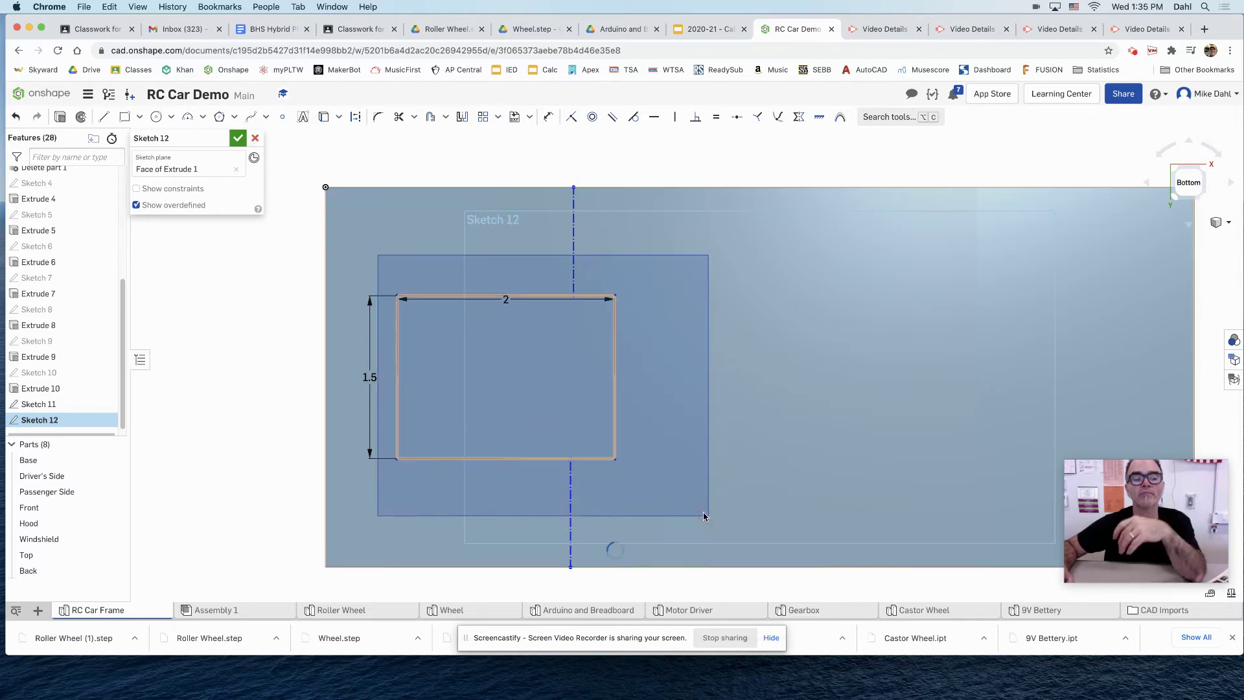
key("Delete")
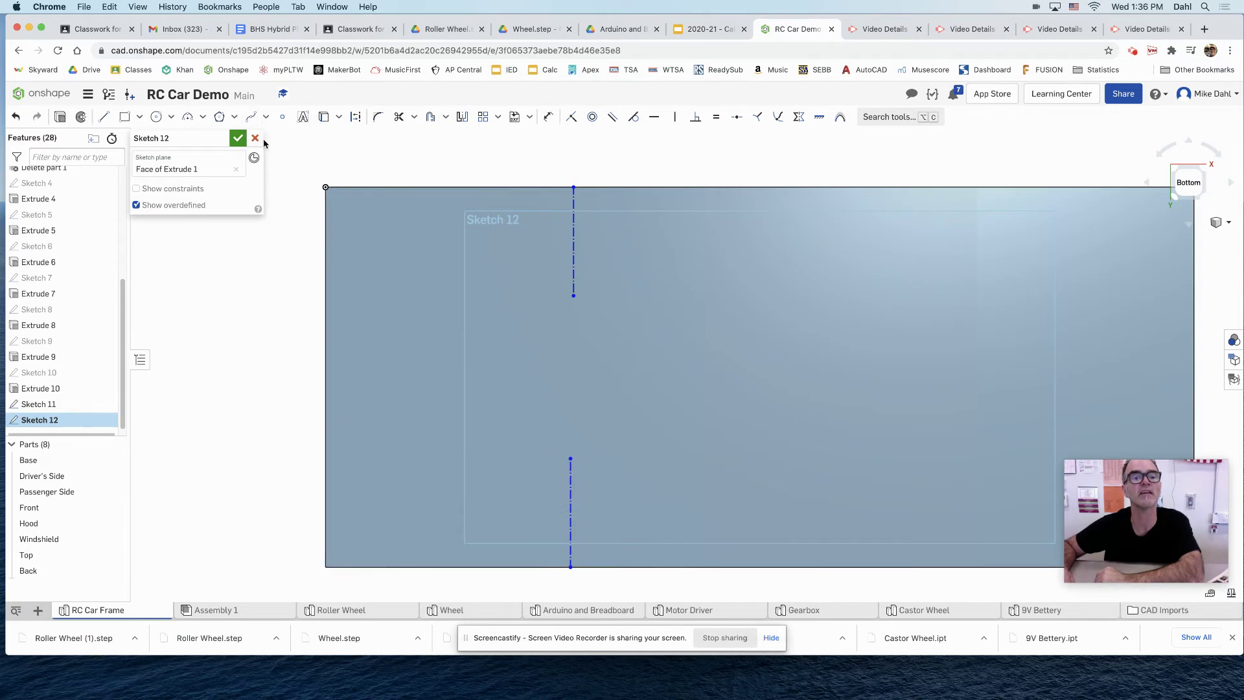
left_click(256, 140)
right_click(84, 420)
key("Escape")
key("Delete")
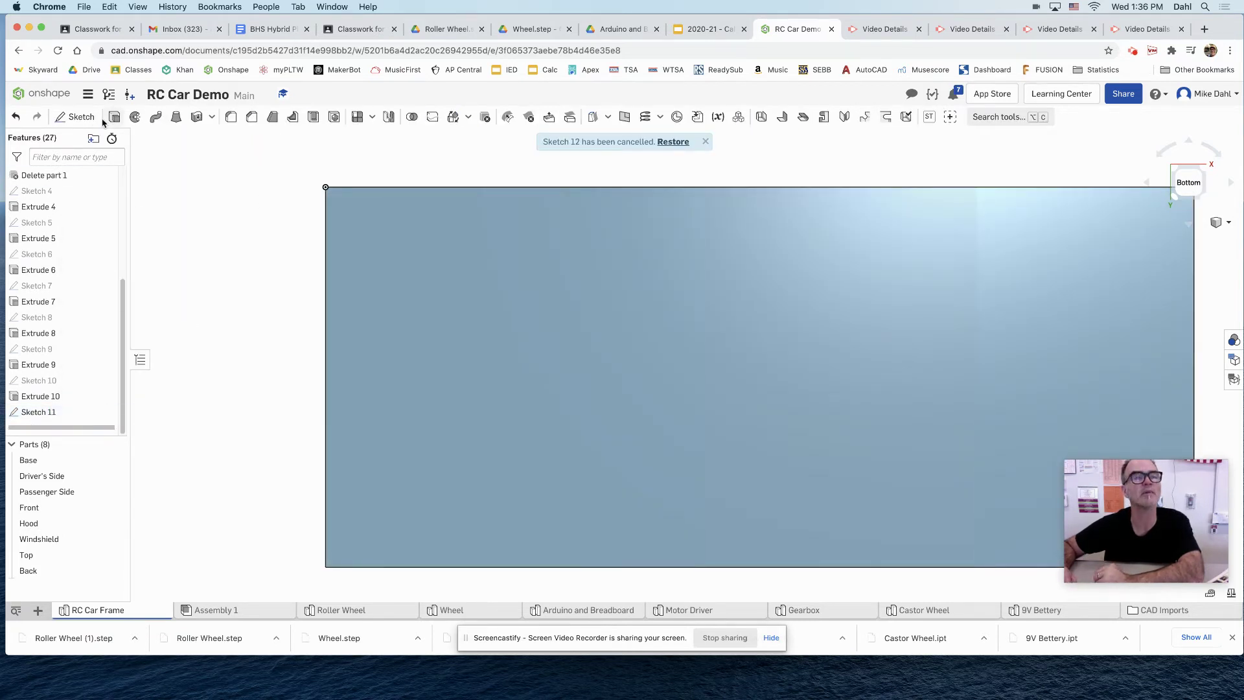
Step: Start a sketch on the base's underside and draw a center point rectangle about 2.68 by 1.47 in, centred level with the short edge's midpoint
left_click(76, 118)
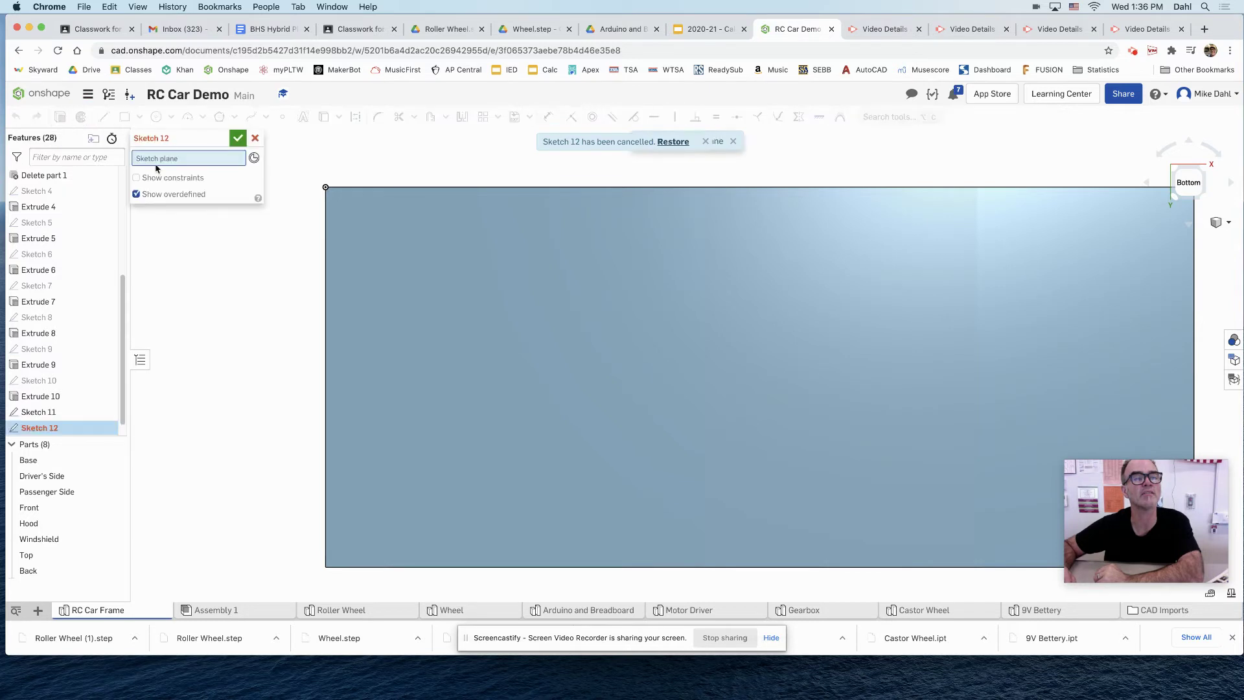
left_click(463, 316)
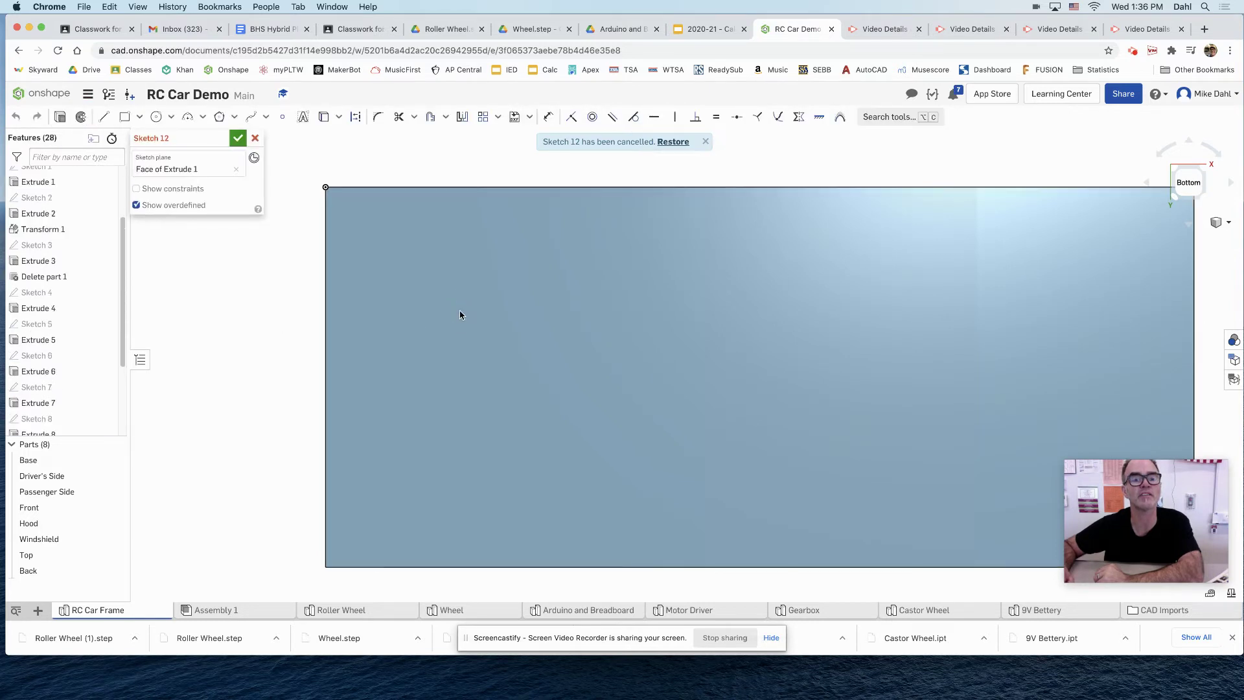
left_click(141, 121)
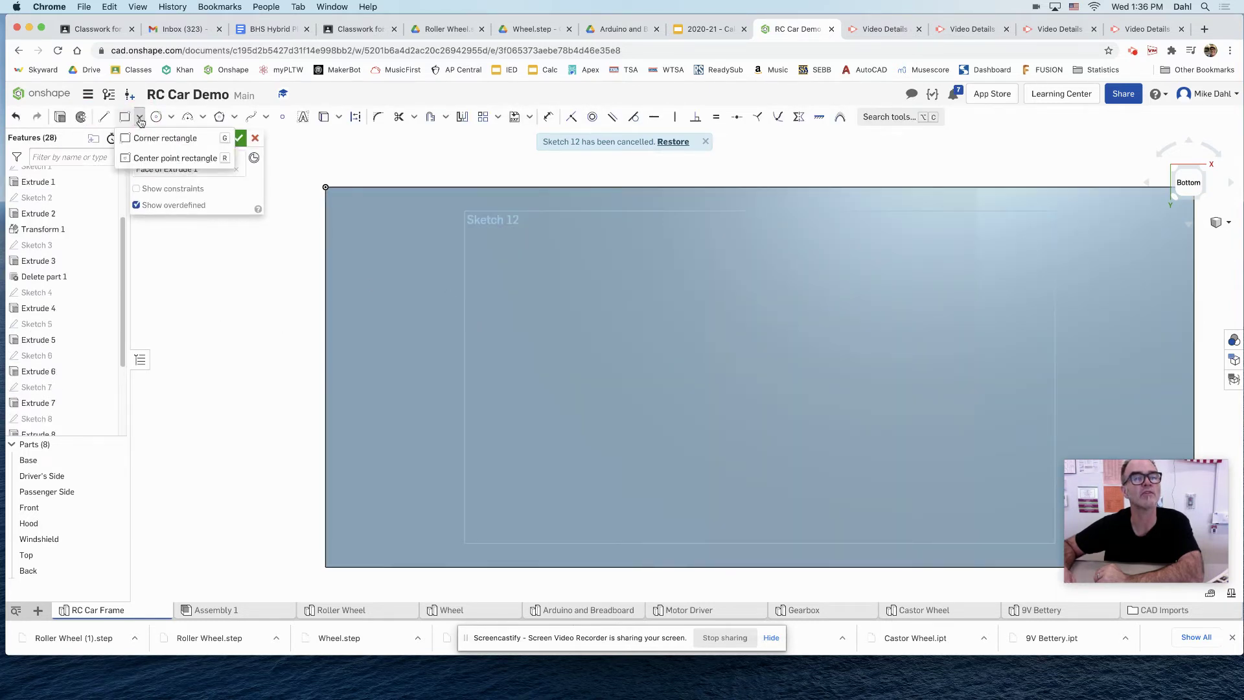
left_click(175, 160)
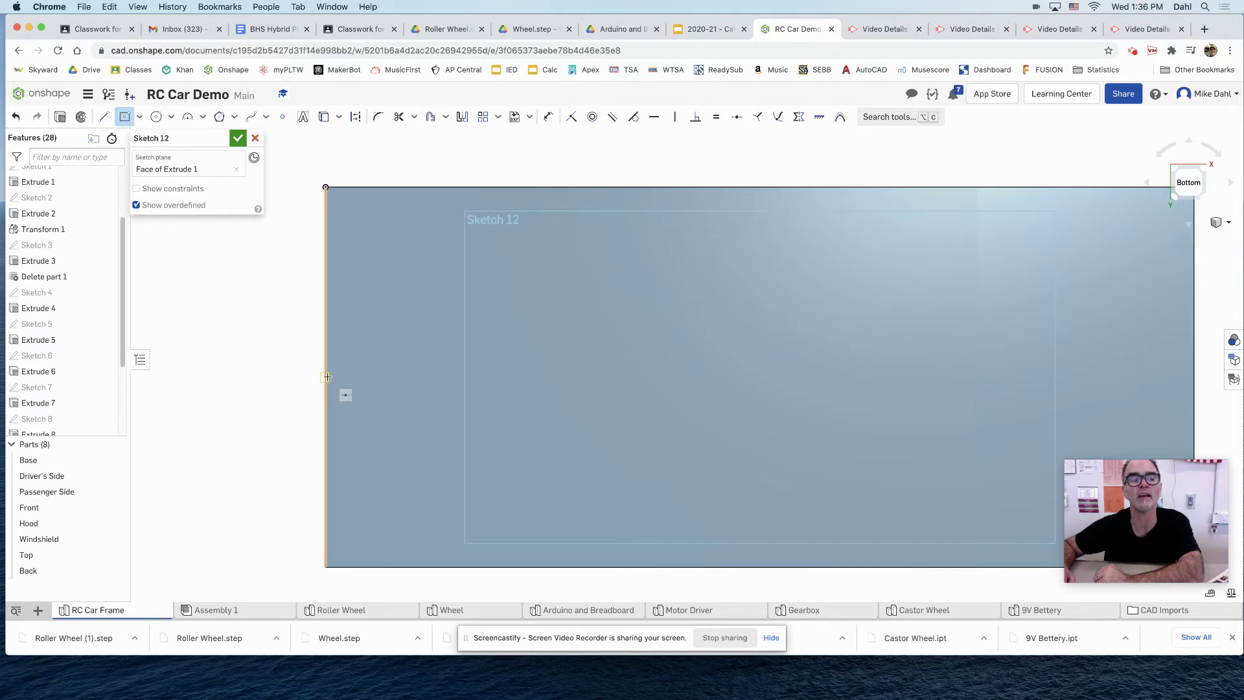
left_click(326, 377)
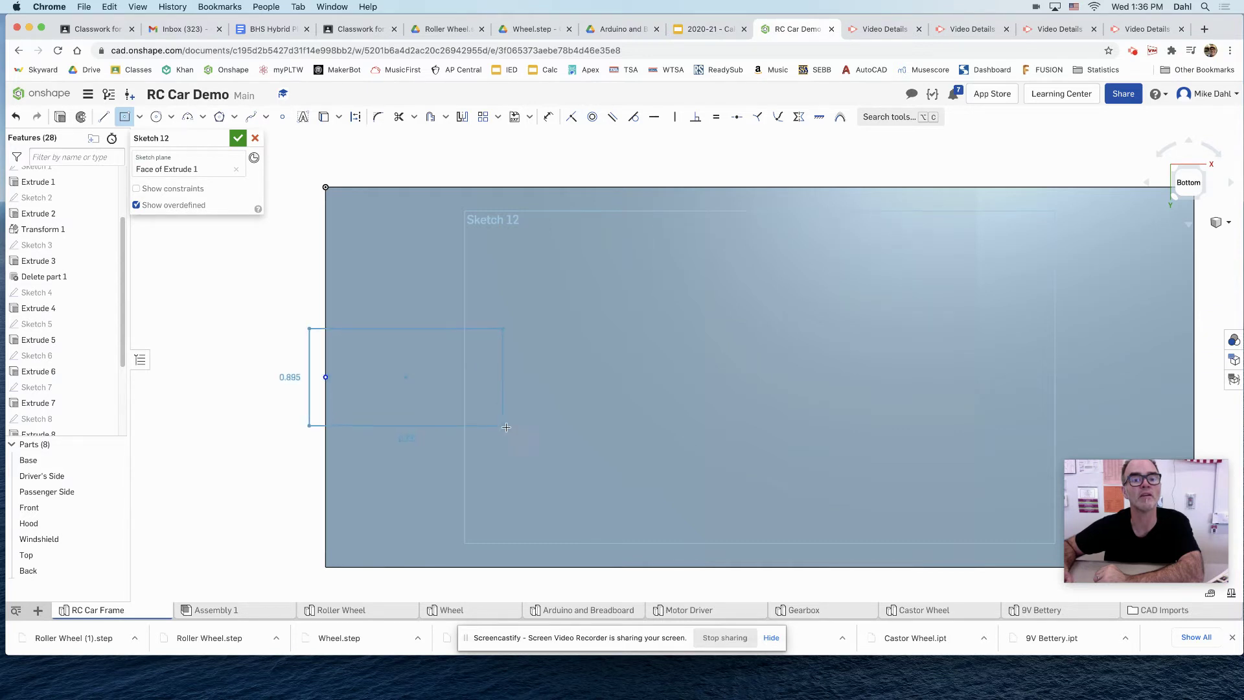
left_click(550, 457)
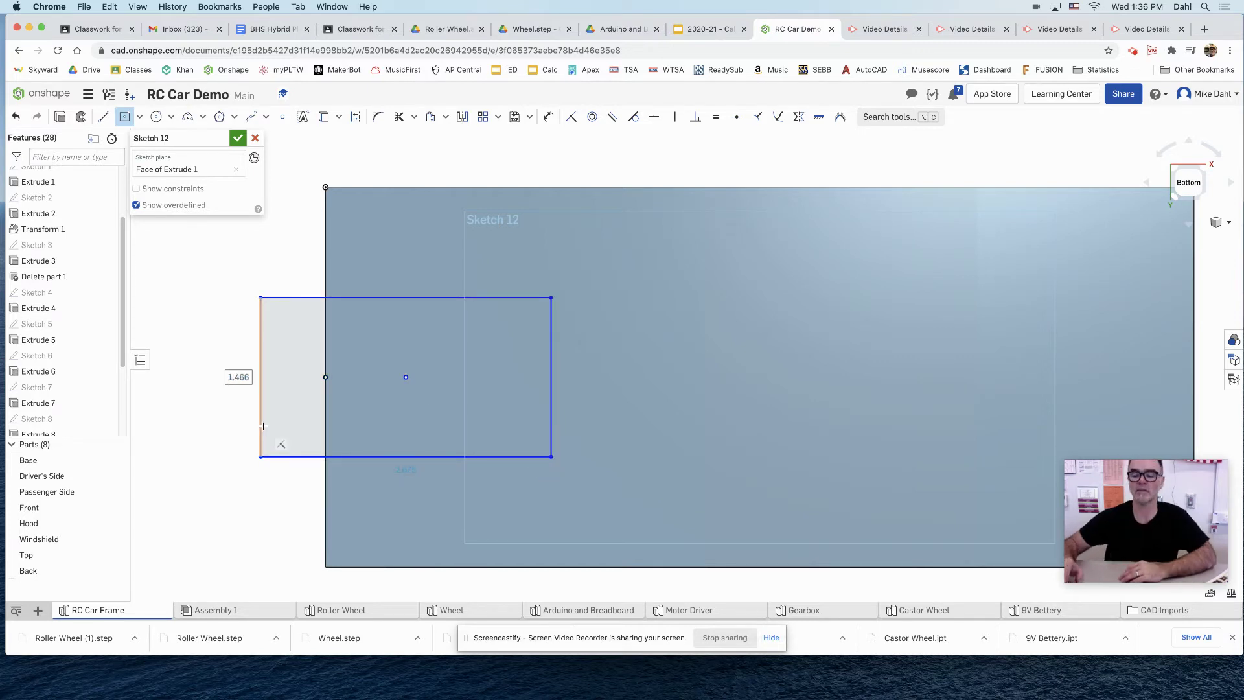
Step: Set the rectangle's height to 1.5 in and its width to 2 in
double_click(233, 377)
type("1.5 in")
key("Tab")
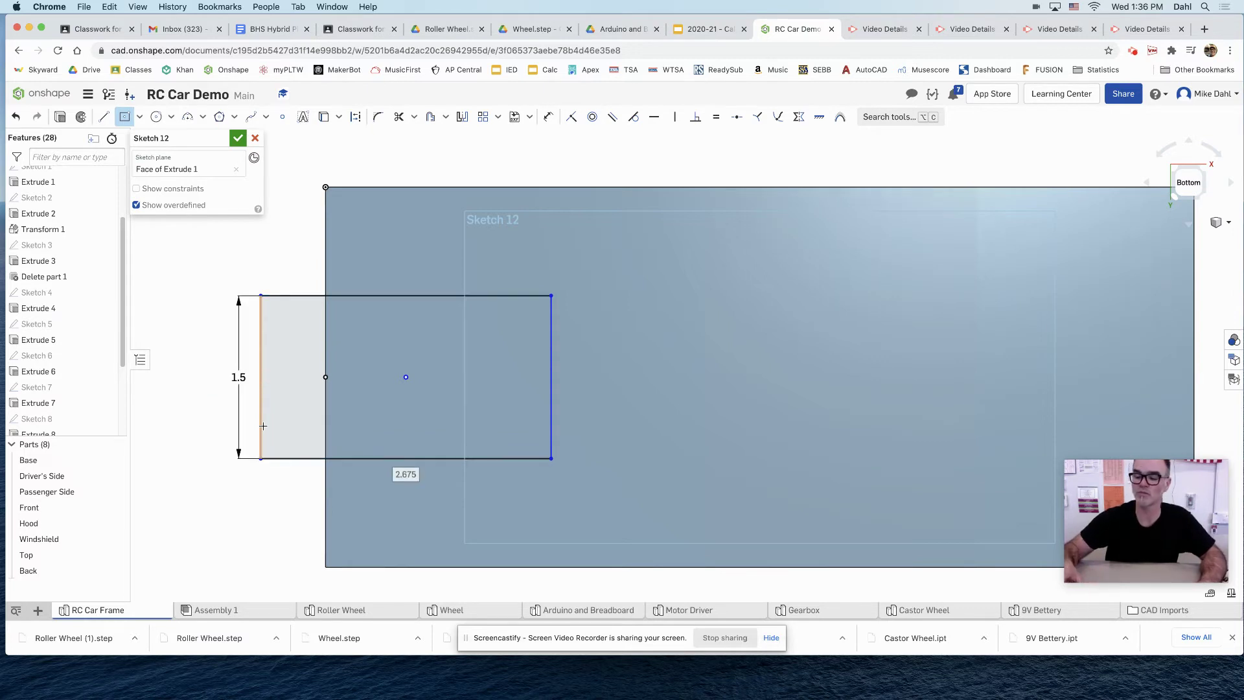
type("2")
key("Return")
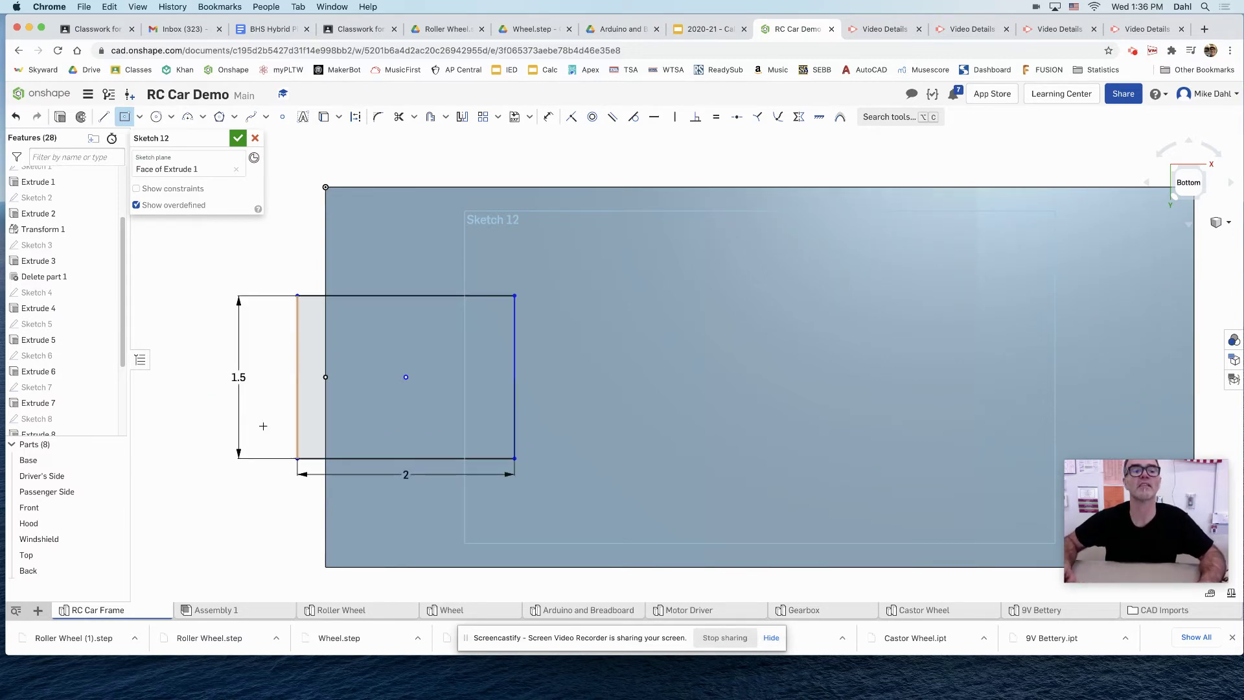
key("Escape")
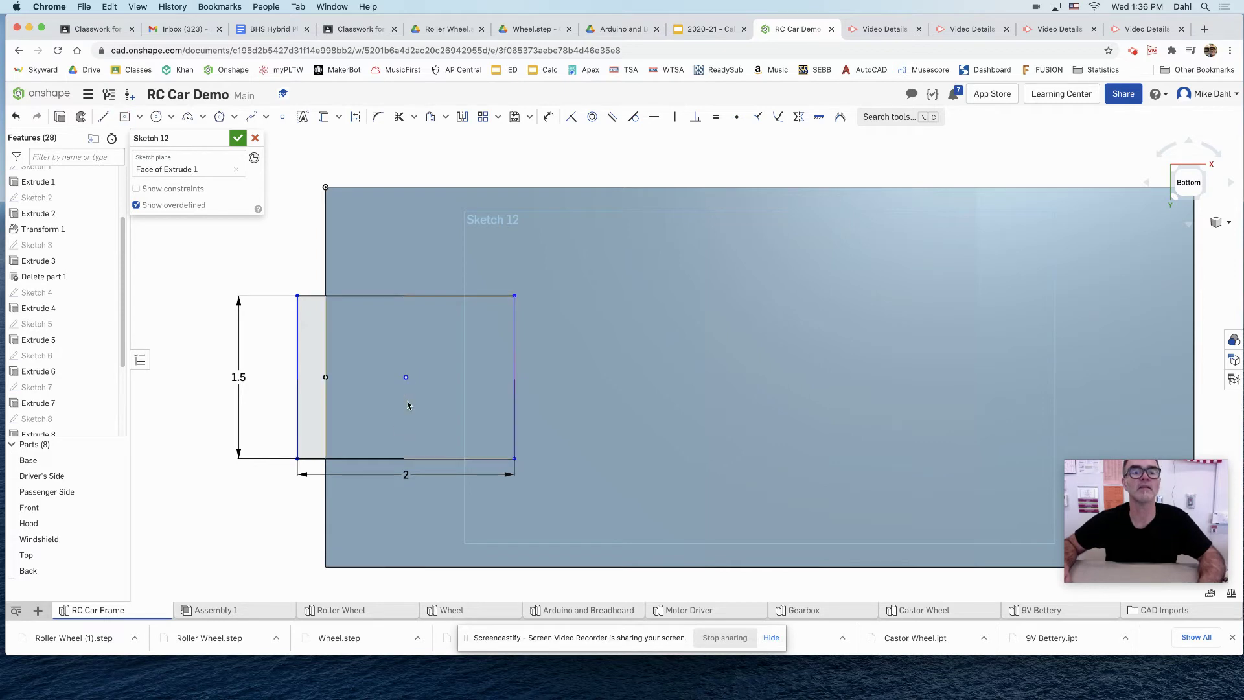
Step: Move the rectangle horizontally by its center point until it lies fully inside the base outline
left_click(407, 378)
left_click_drag(407, 378, 504, 379)
left_click(394, 382)
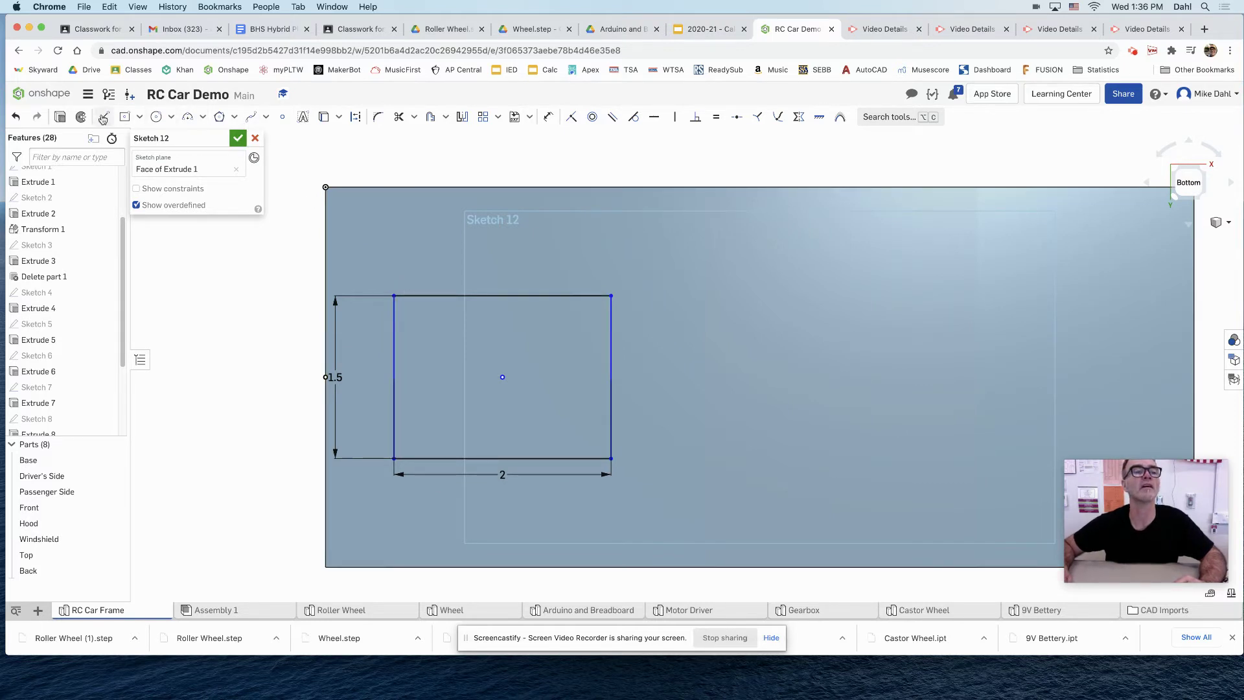
Step: Extrude the rectangle 0.25 in outward from the base's underside as an added solid merged with Base
left_click(53, 118)
right_click_drag(286, 413, 304, 410)
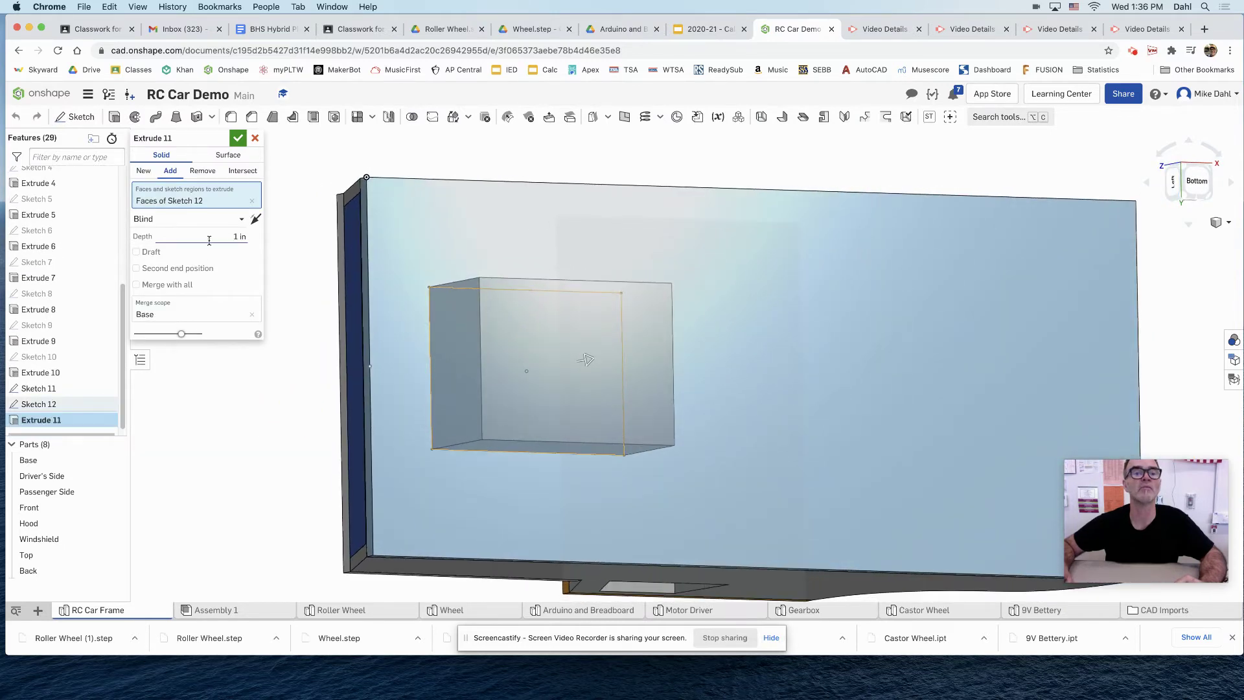
left_click(208, 235)
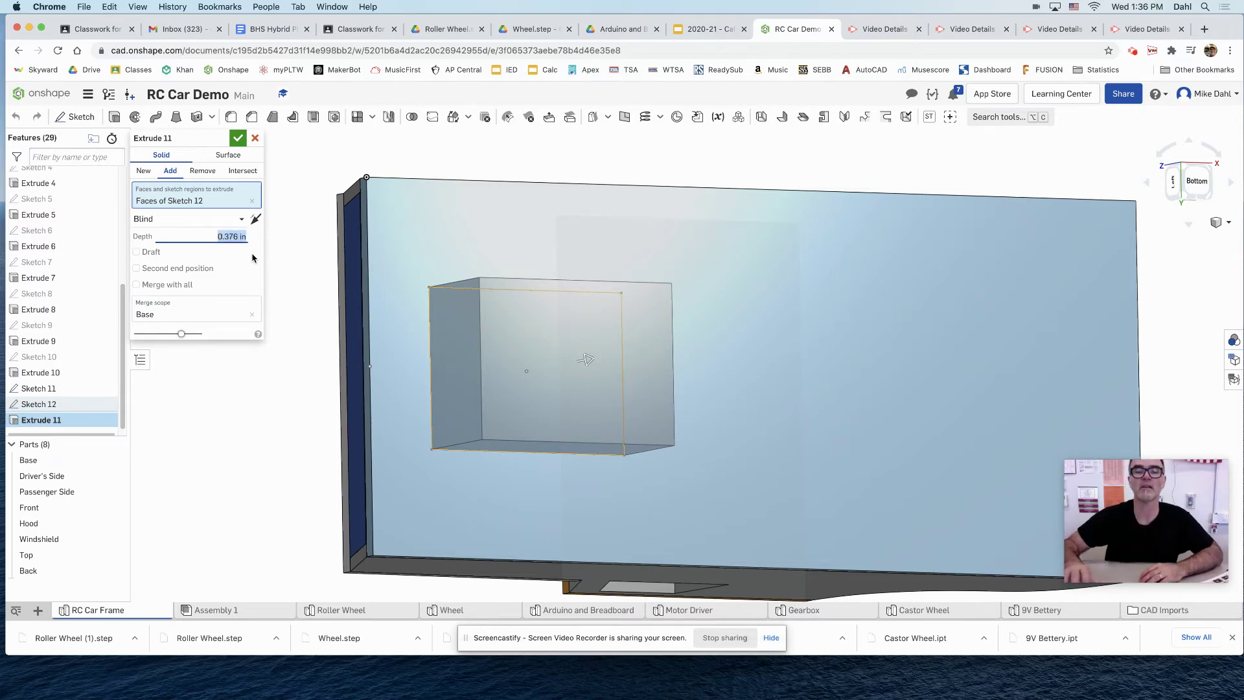
right_click_drag(529, 293, 508, 345)
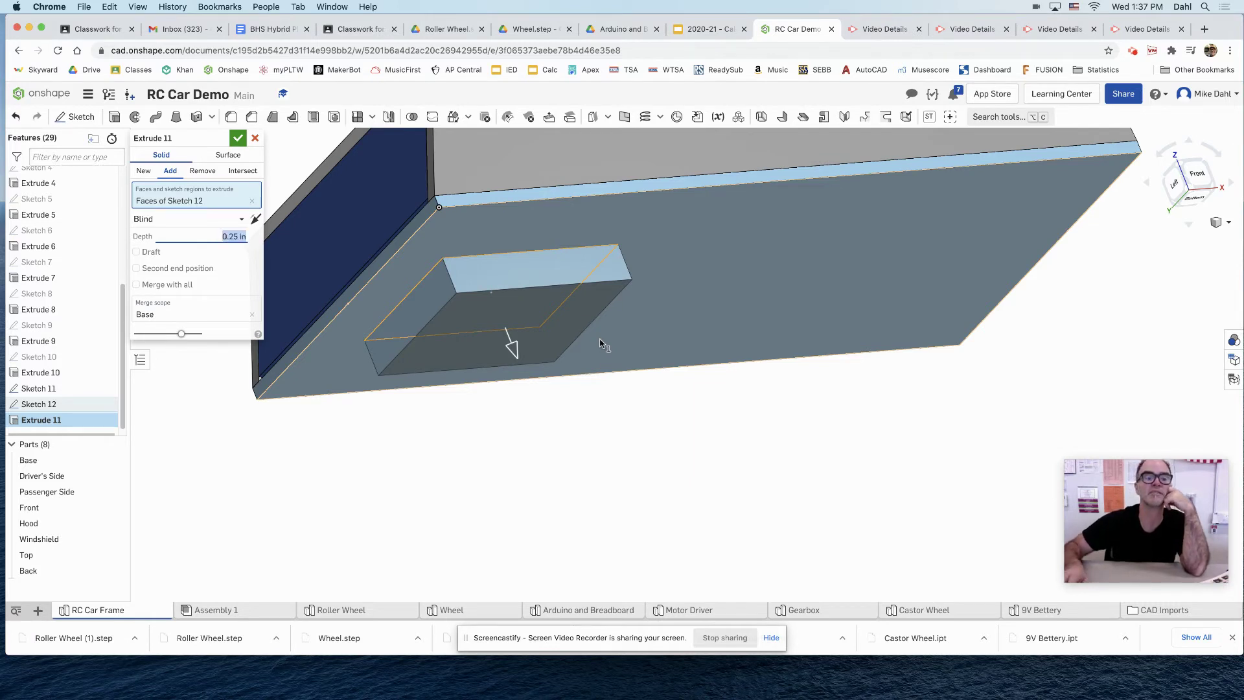
left_click(239, 138)
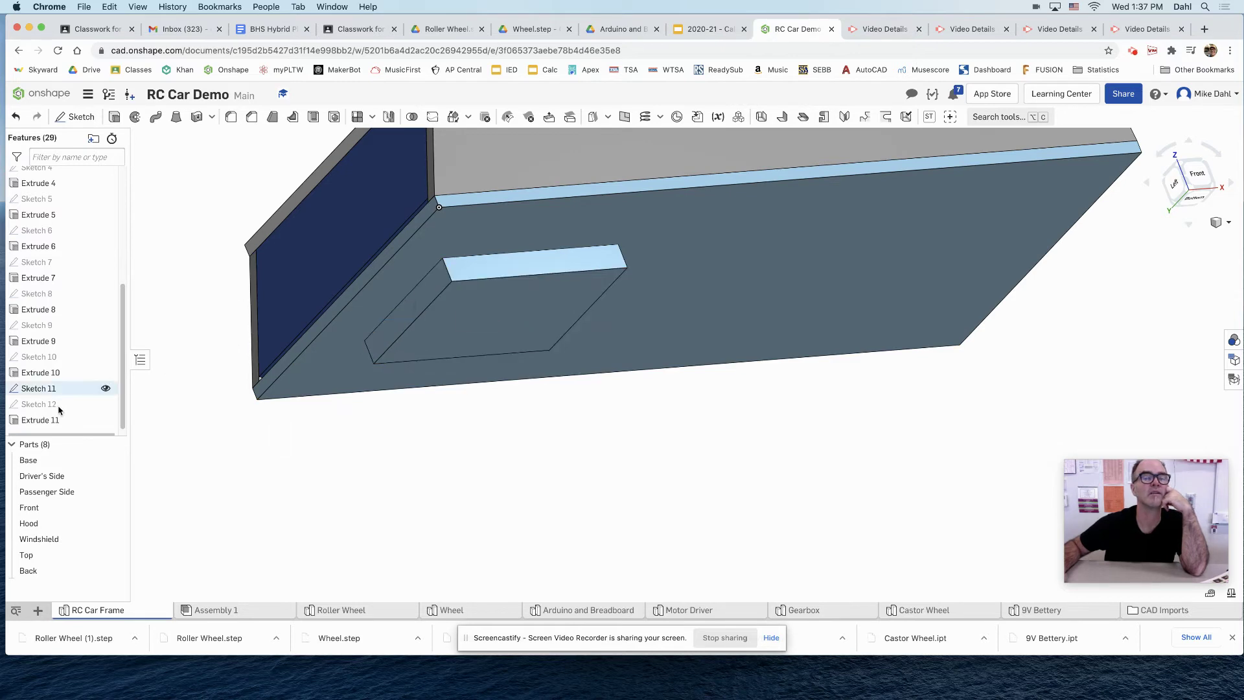
Step: Change the block's 0.25 in extrusion so it creates a new part instead of adding to the base
double_click(29, 412)
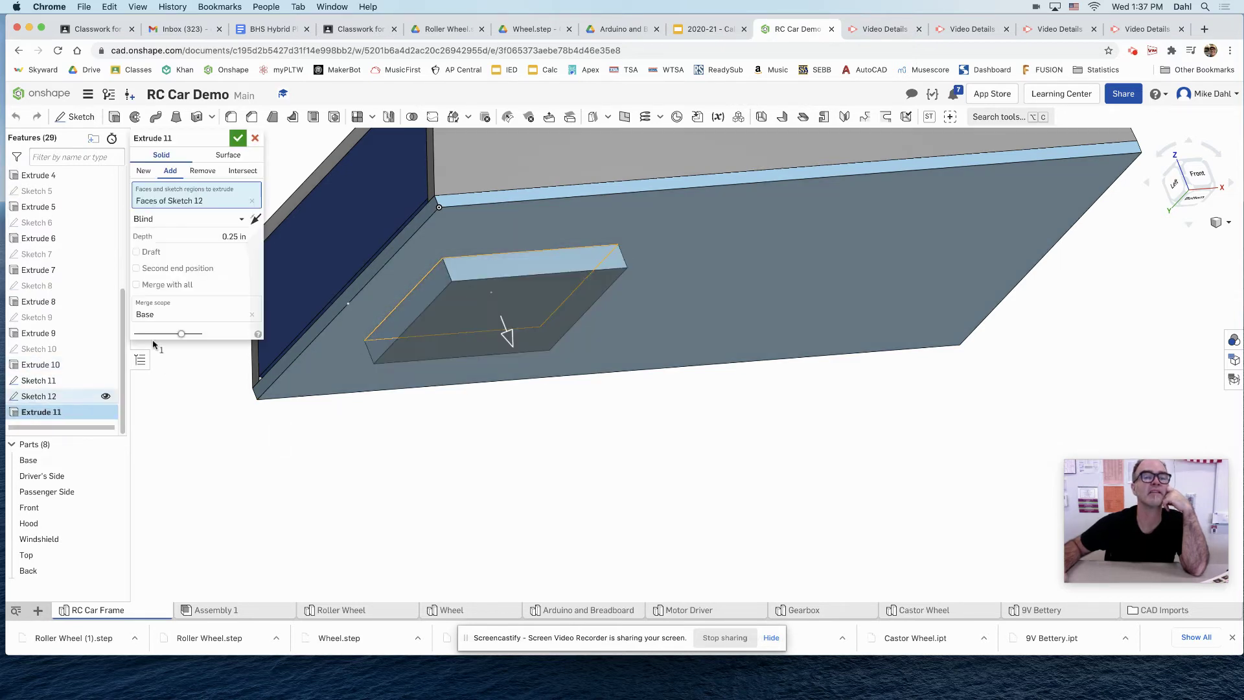
left_click(143, 172)
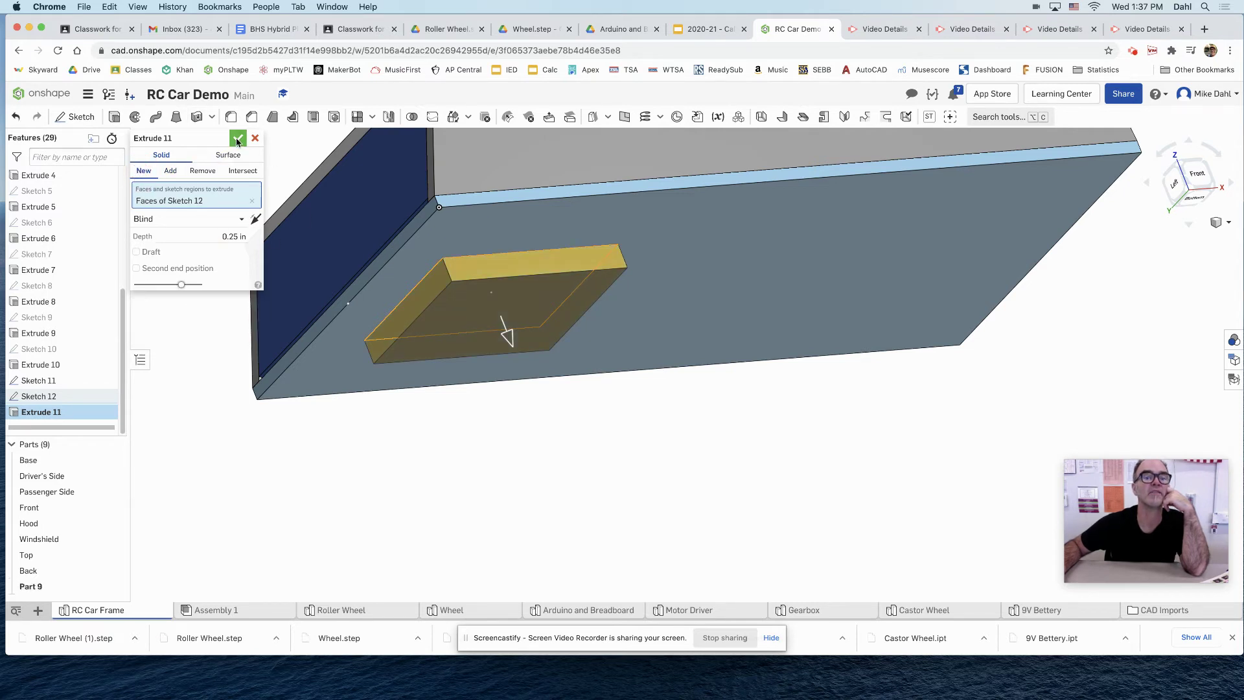
left_click(237, 139)
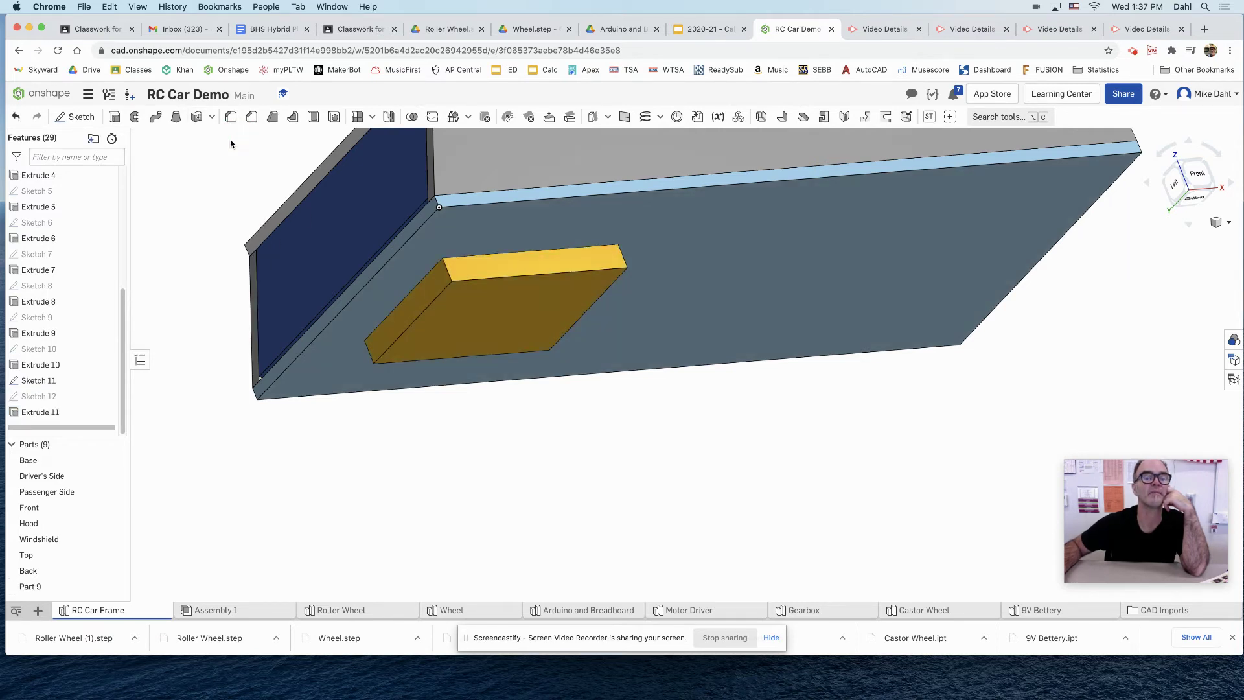
Step: Rename the new block part as "Block .25"
right_click(36, 587)
left_click(68, 388)
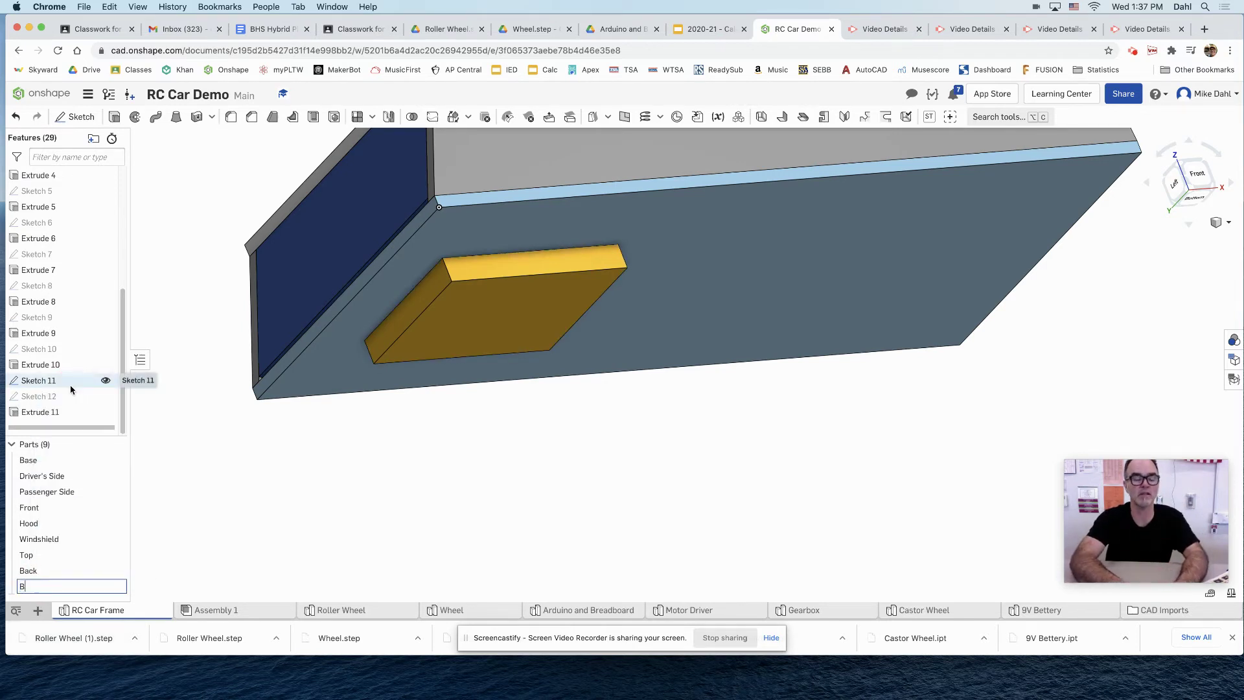
type("Block ")
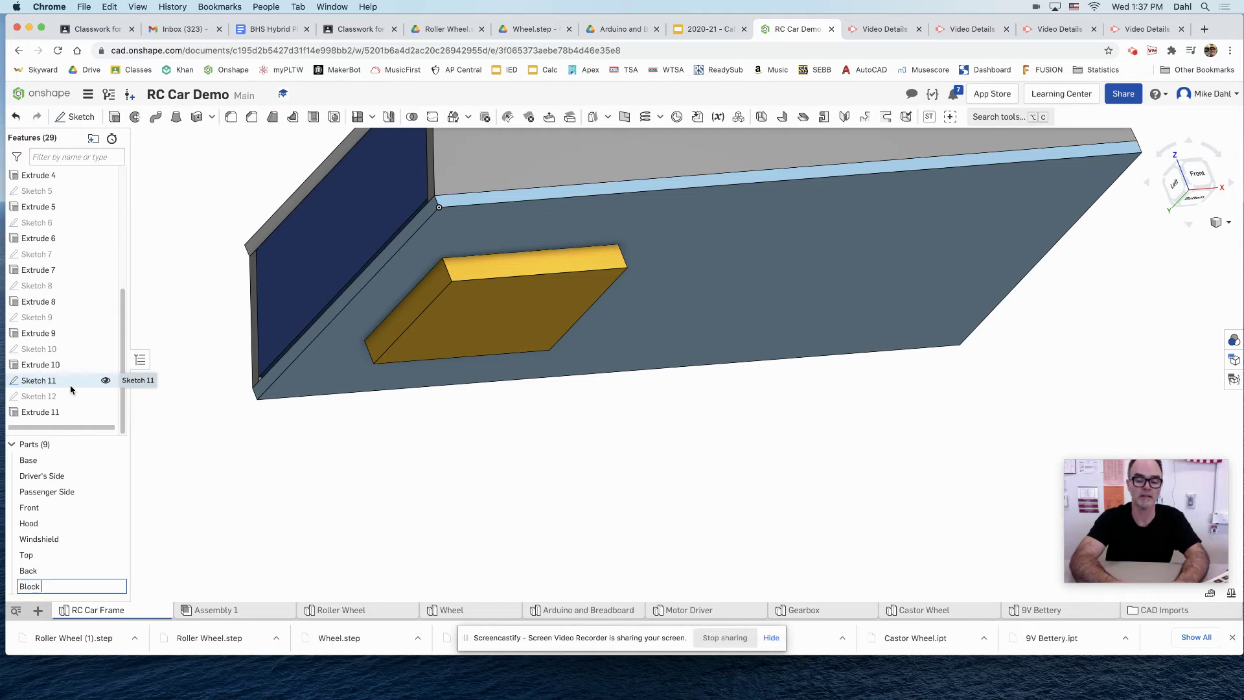
type(".25")
key("Return")
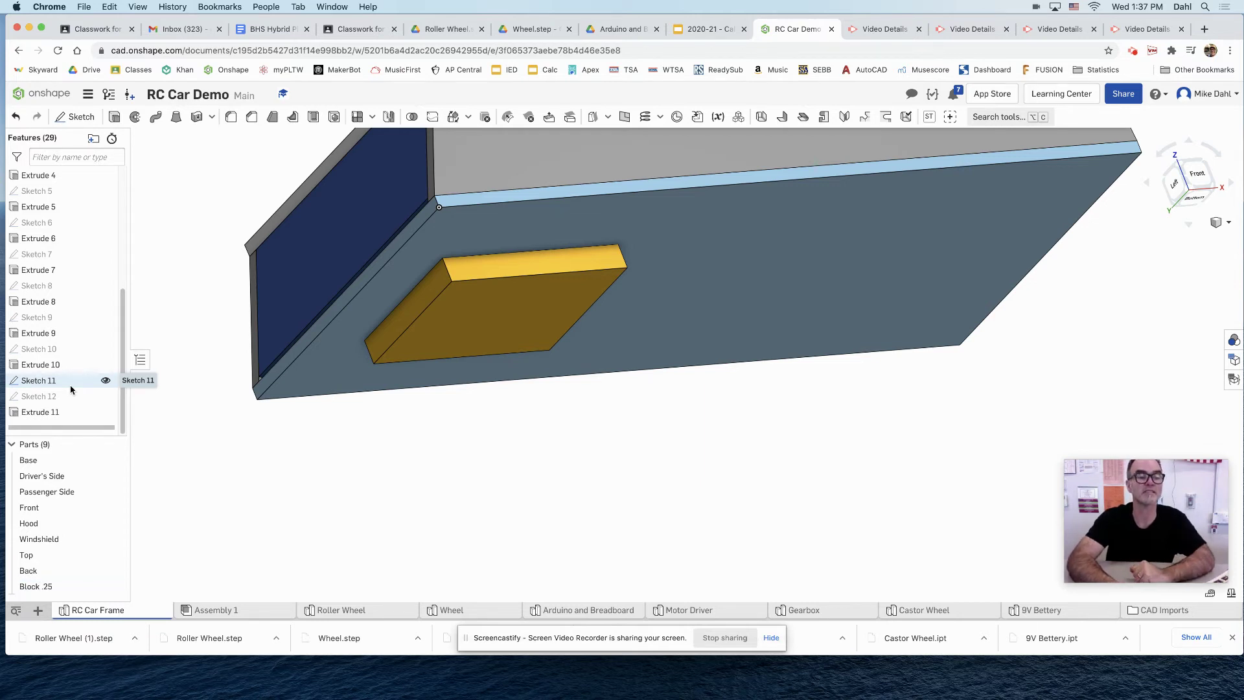
Step: Start a sketch on the block's outer face and project the face's four edges into it as the outline
right_click_drag(445, 394, 436, 387)
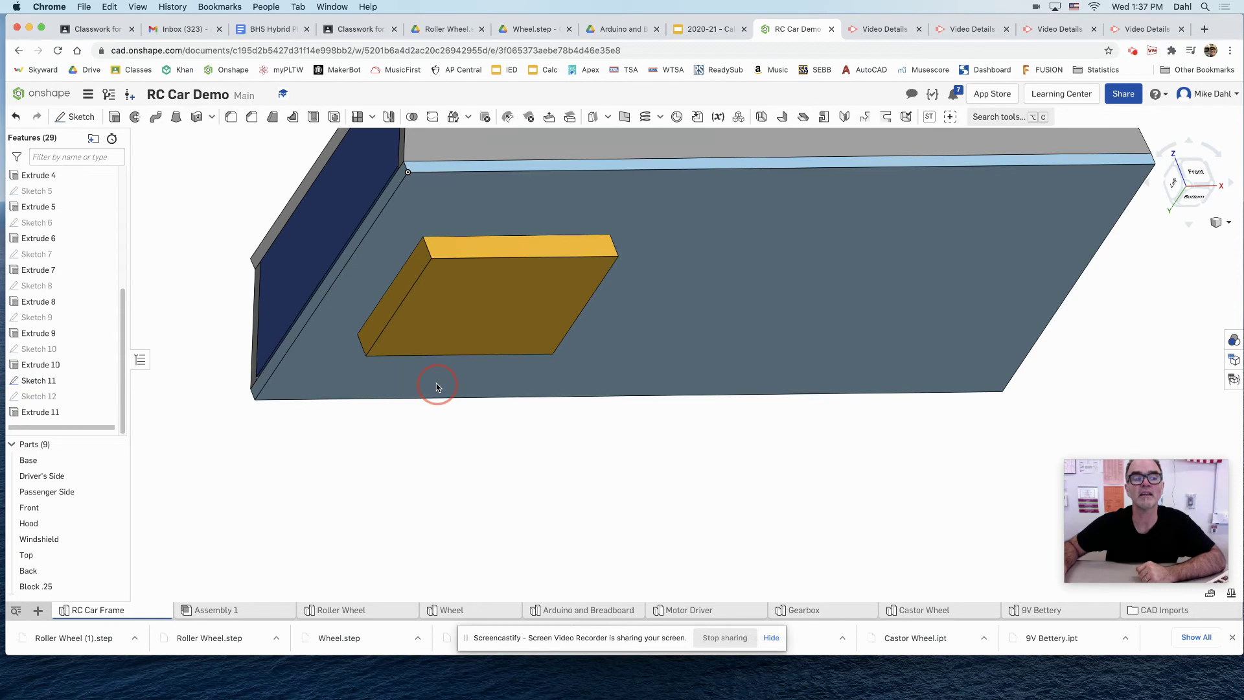
left_click(72, 121)
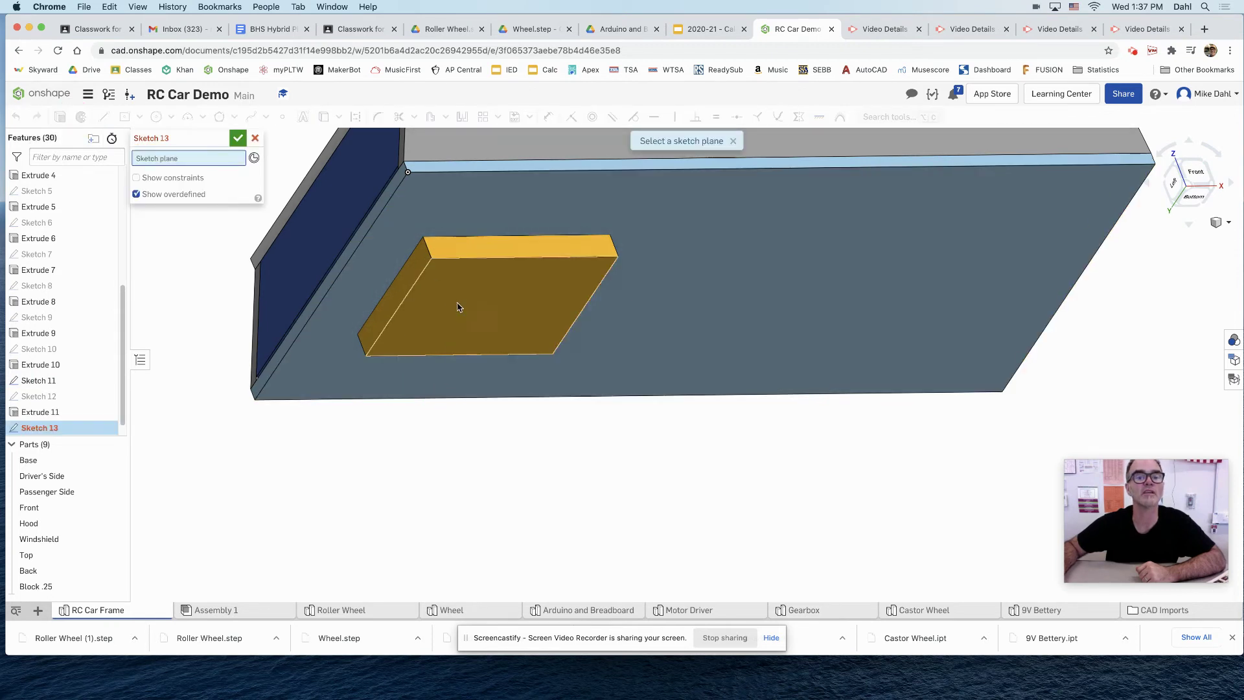
left_click(466, 308)
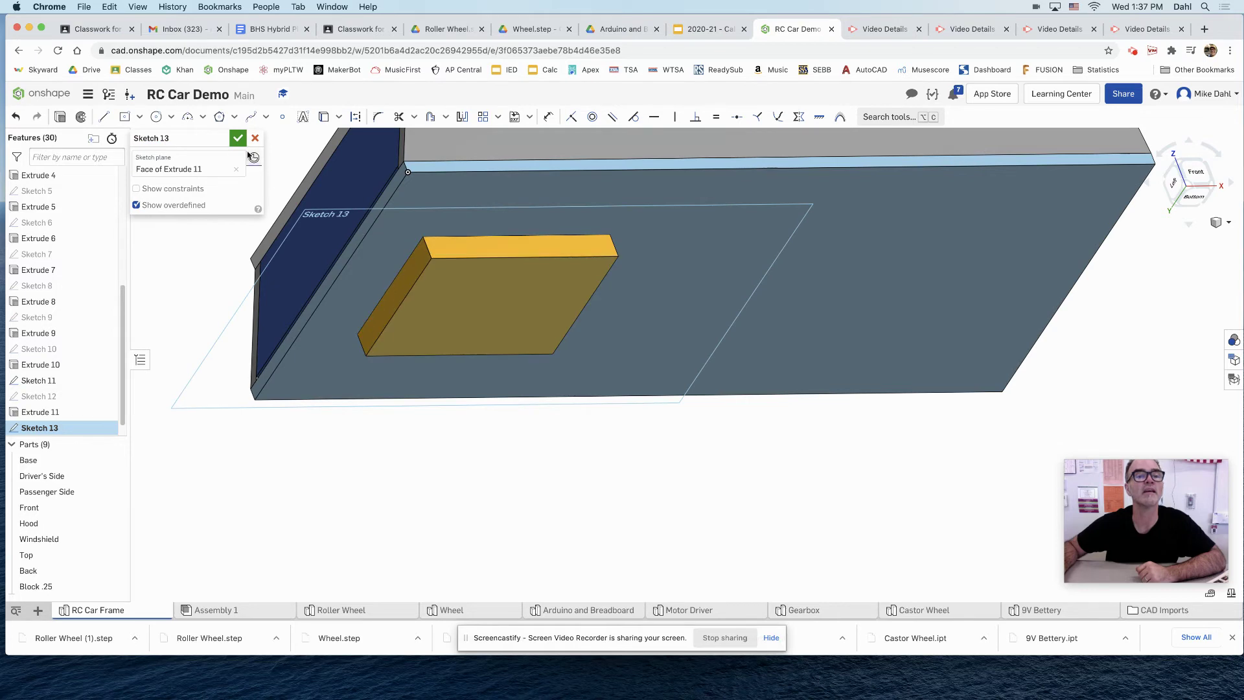
mouse_move(480, 293)
right_mouse_down()
mouse_move(728, 208)
mouse_move(1088, 216)
mouse_move(1050, 211)
right_mouse_up()
key("n")
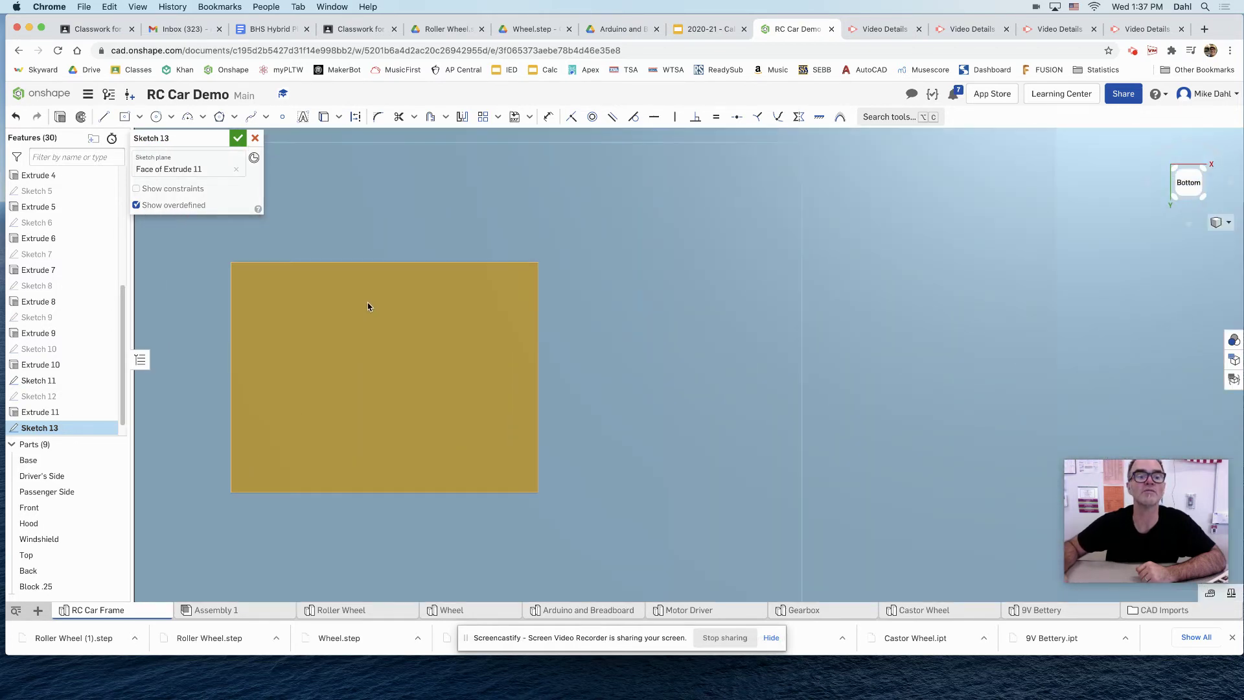
left_click(323, 116)
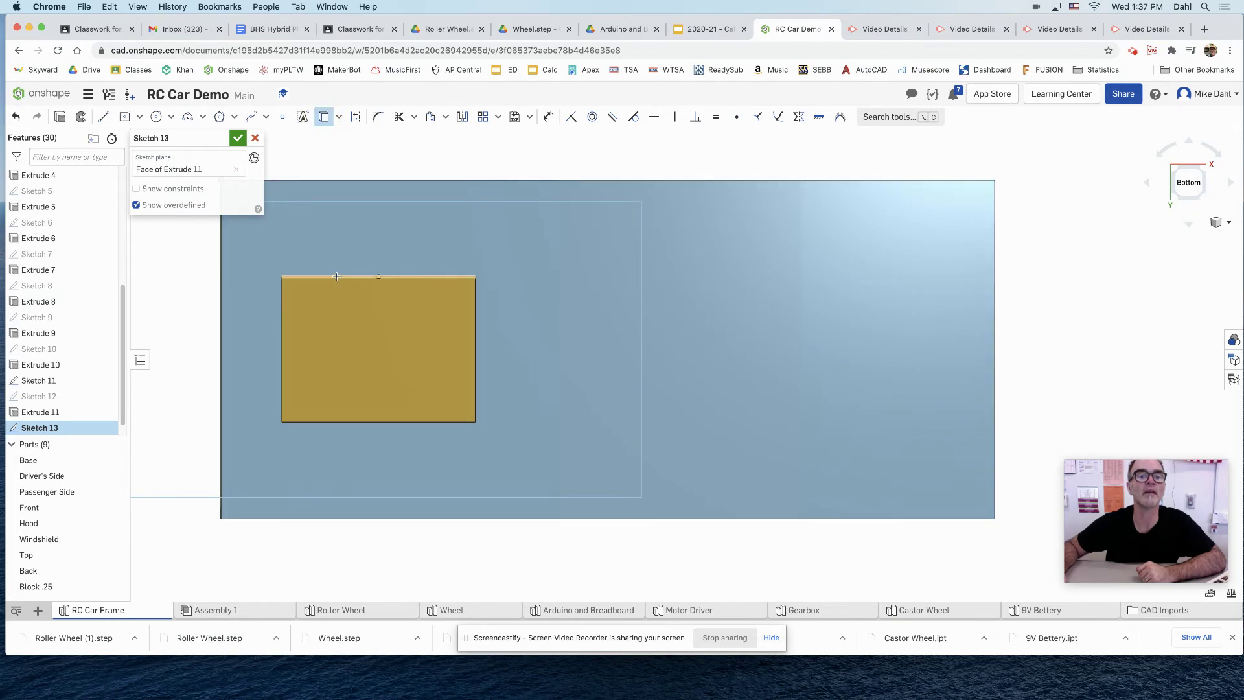
left_click(298, 323)
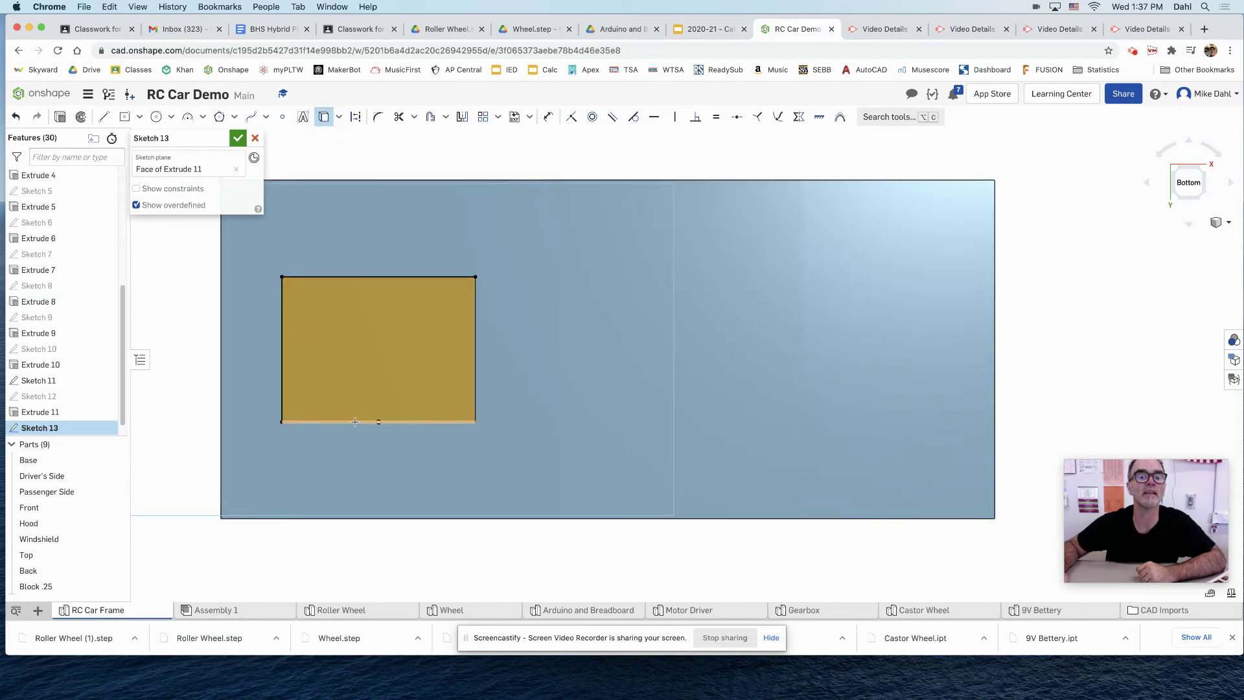
left_click(327, 175)
right_click_drag(327, 176, 415, 253)
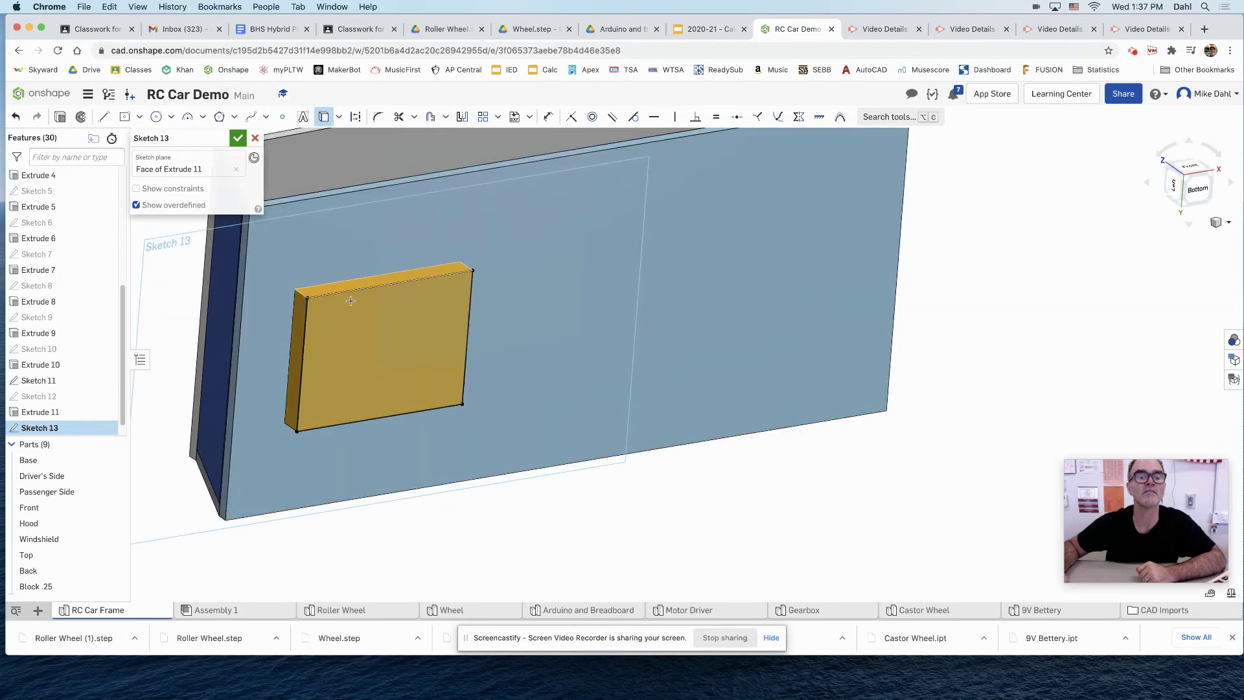
Step: Extrude the projected outline 0.125 in outward from the block as a new part
left_click(62, 122)
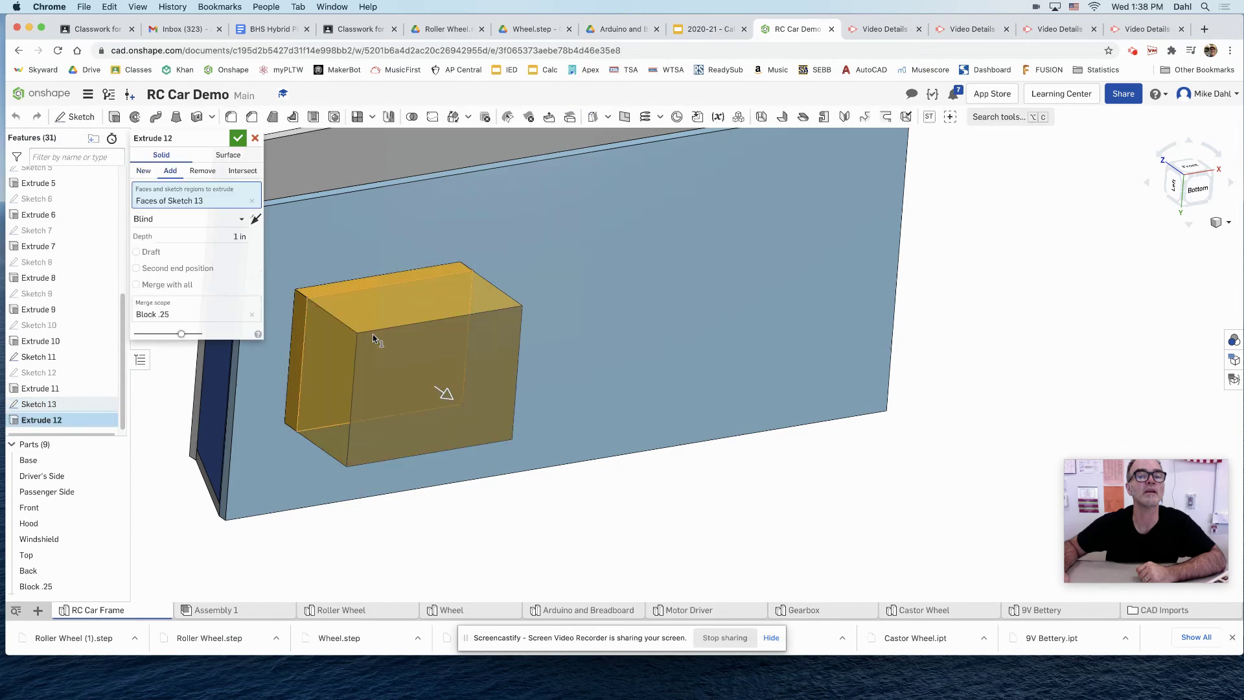
left_click(209, 236)
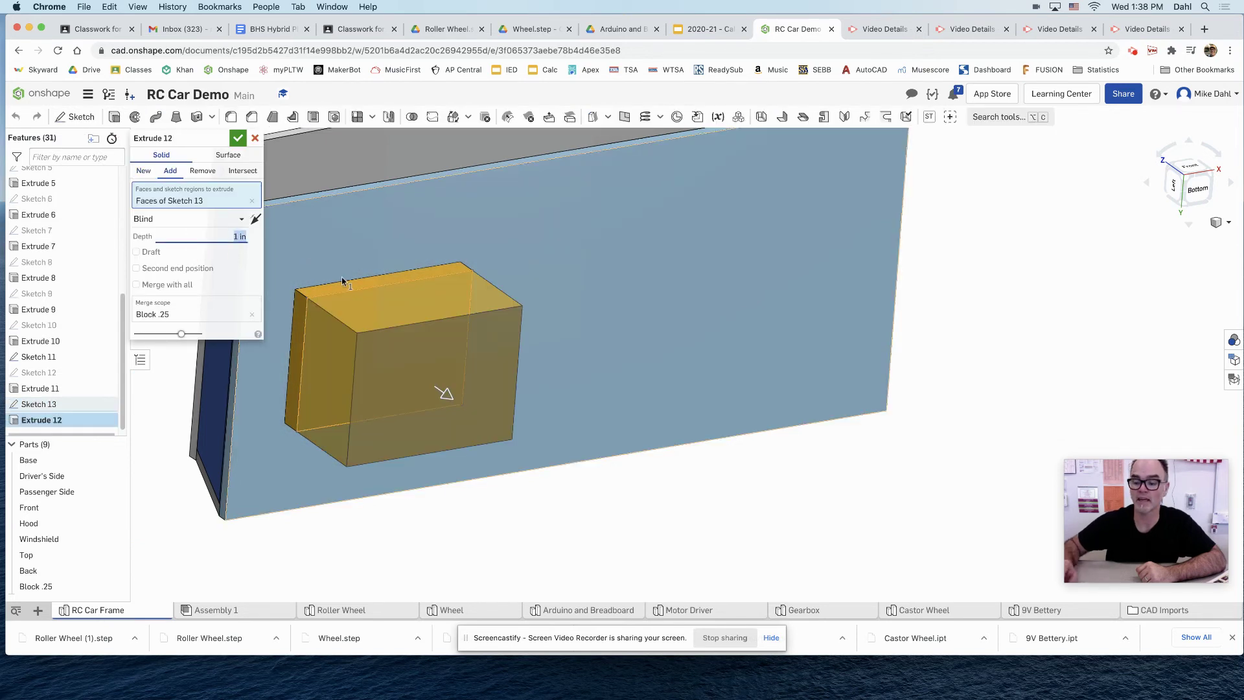
type(".125")
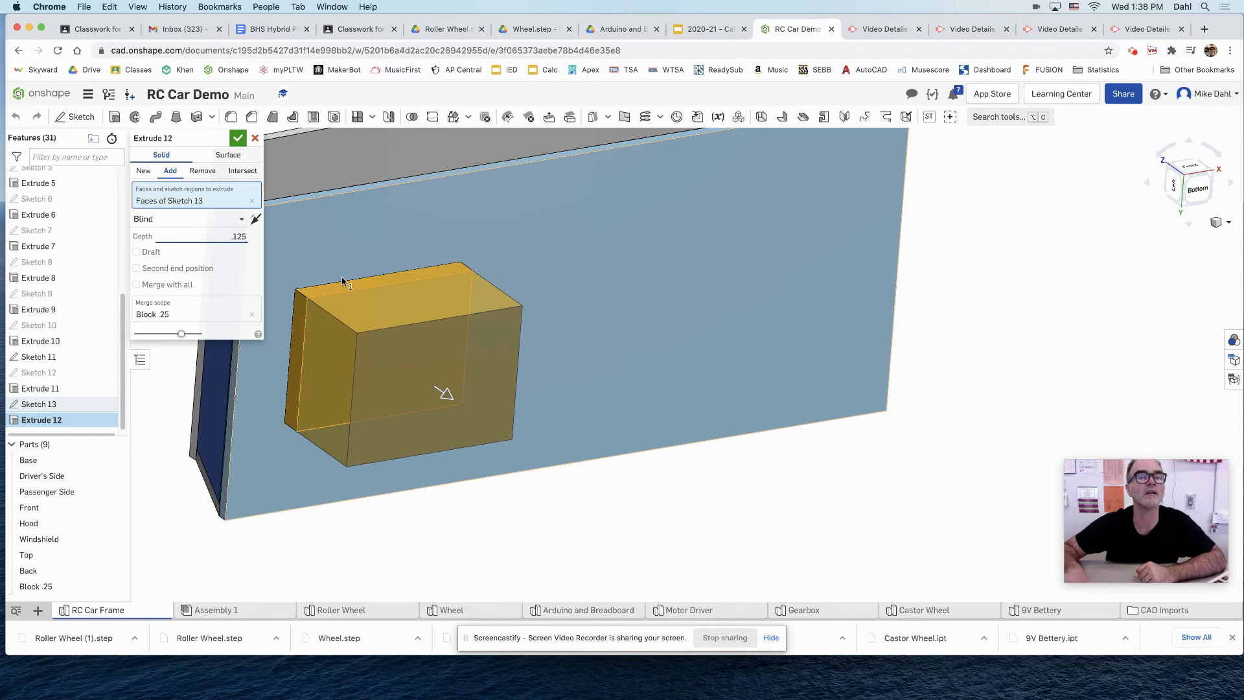
left_click(142, 171)
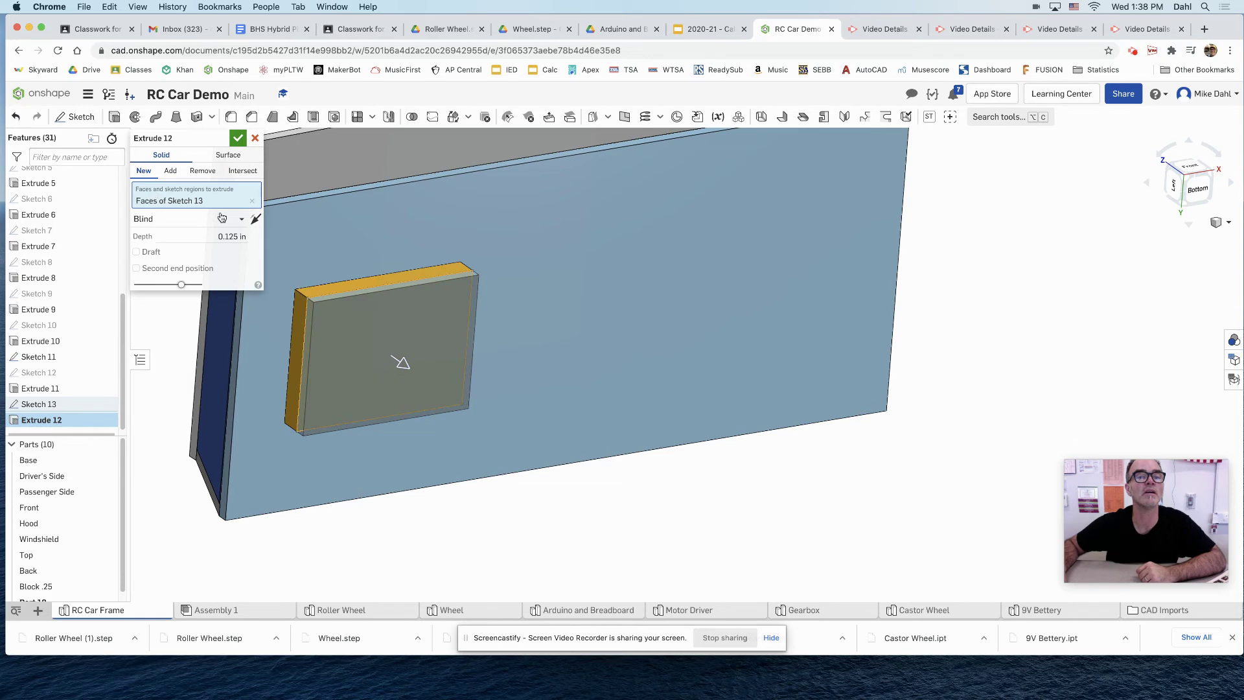
left_click(237, 141)
Step: Rename the thinner block part as "Block .125"
right_click_drag(320, 347, 293, 313)
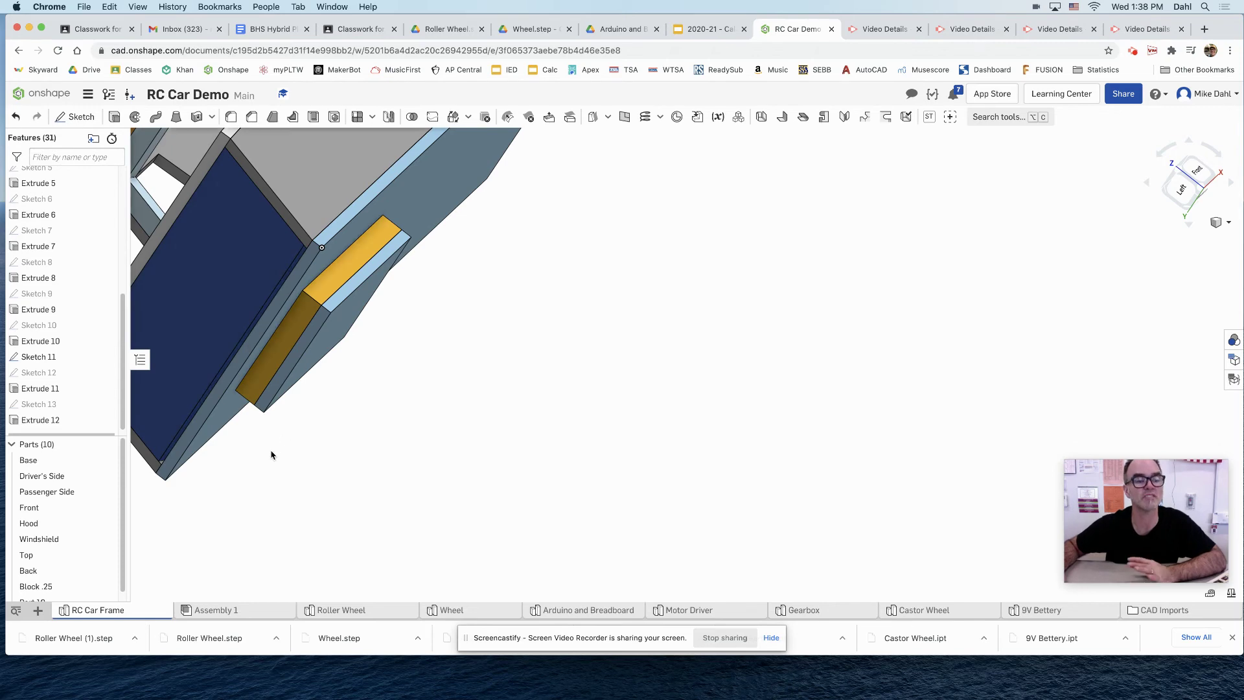
right_click_drag(395, 424, 396, 453)
scroll(408, 434, "down", 3)
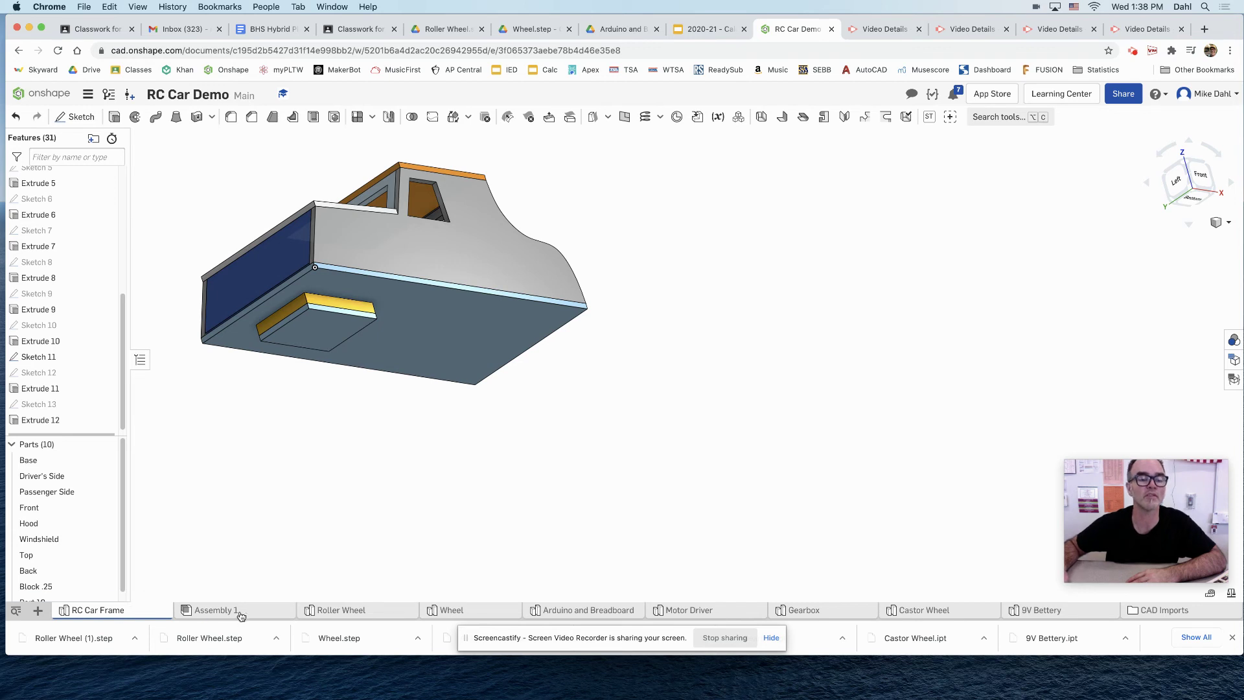
scroll(55, 528, "down", 1)
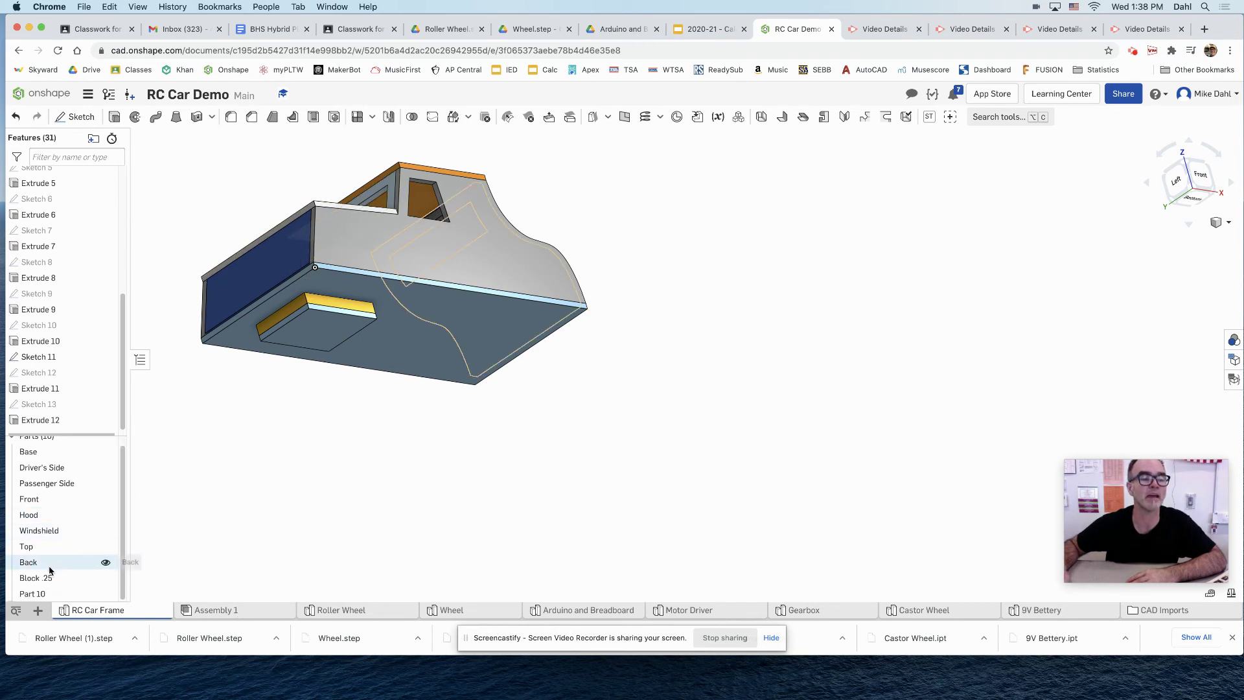
right_click(59, 594)
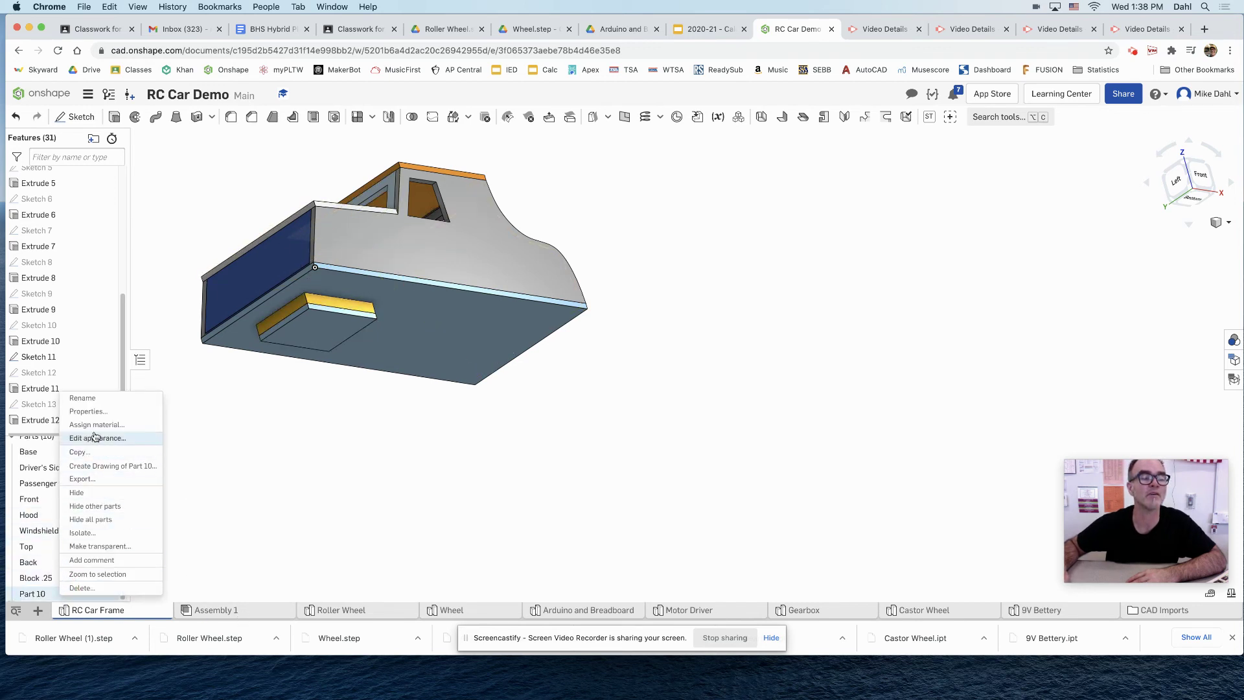
left_click(103, 399)
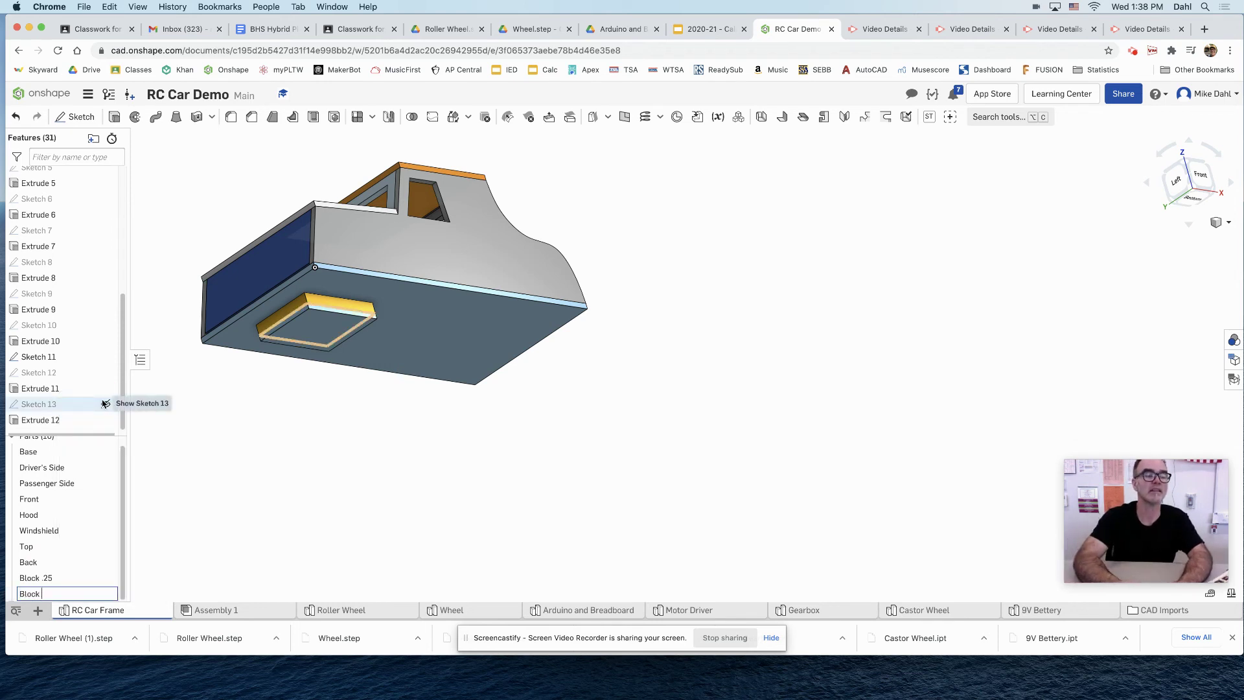
key("Return")
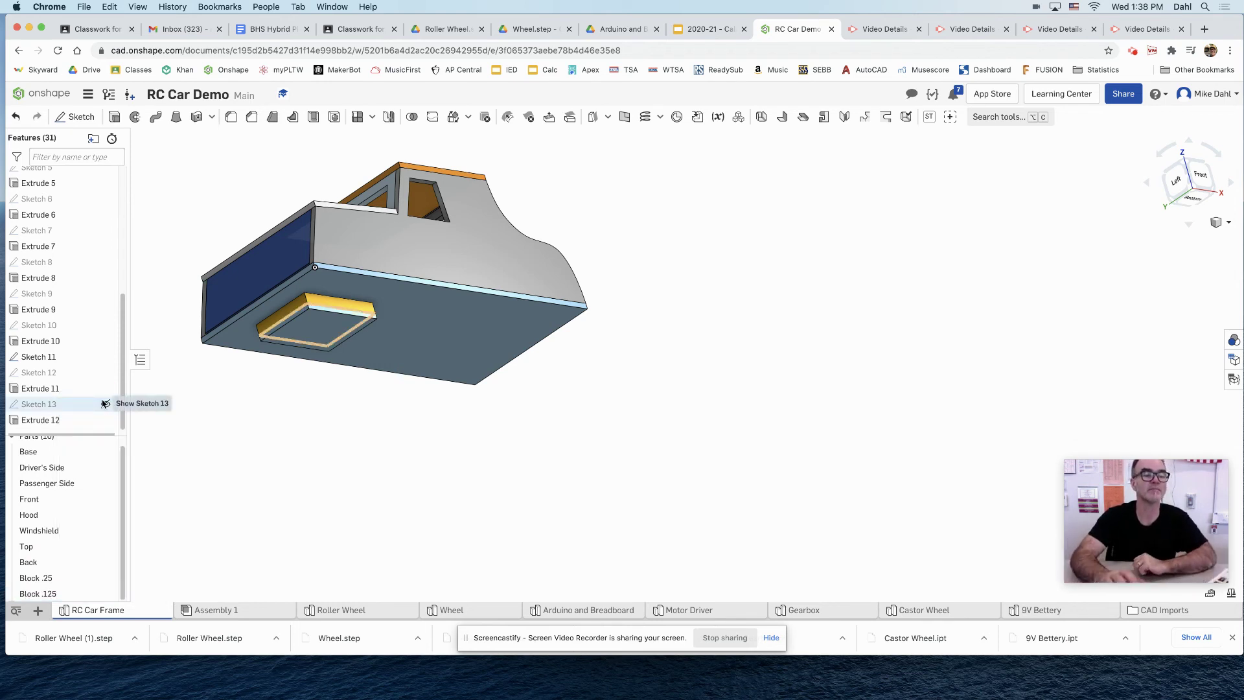
Step: Switch to Assembly 1 and delete the castor wheel from beneath the car's base
left_click(209, 609)
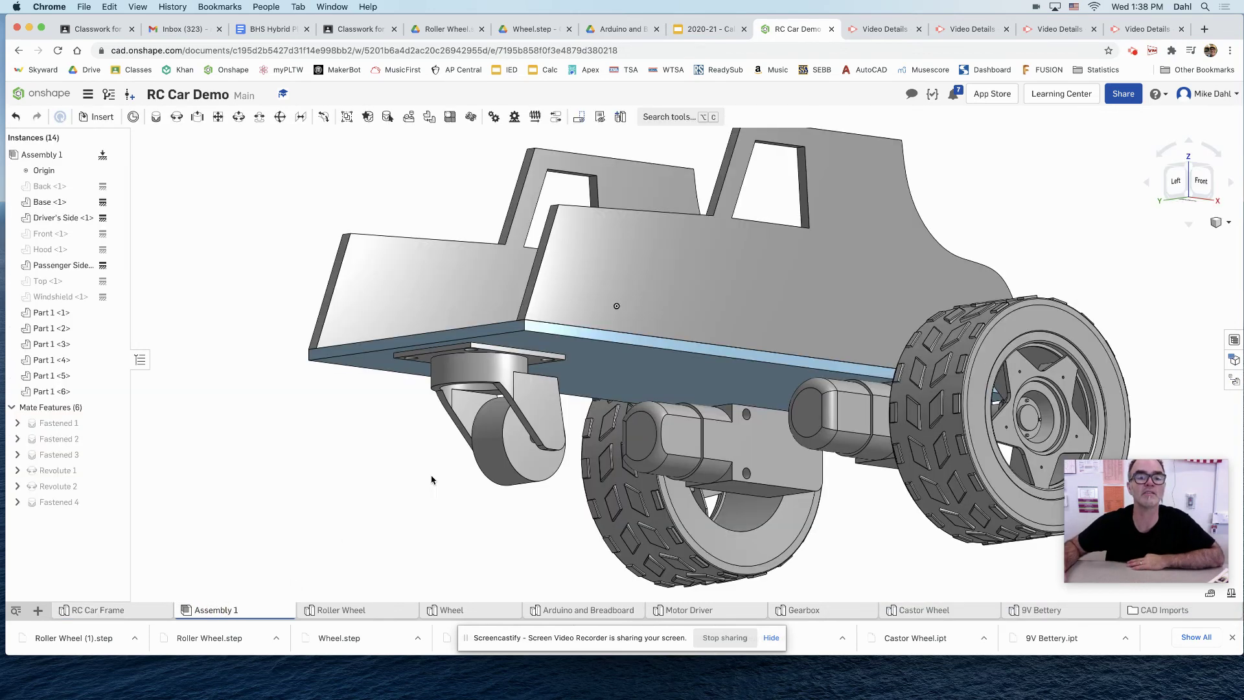
right_click(350, 457)
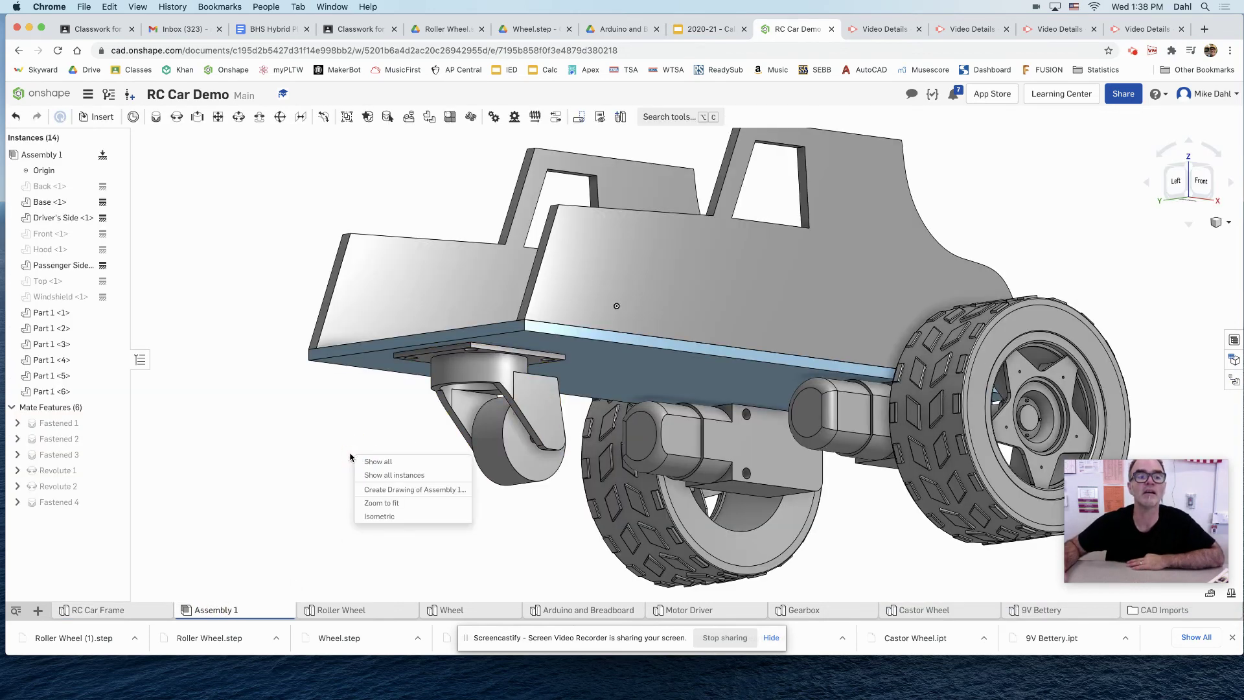
left_click(471, 387)
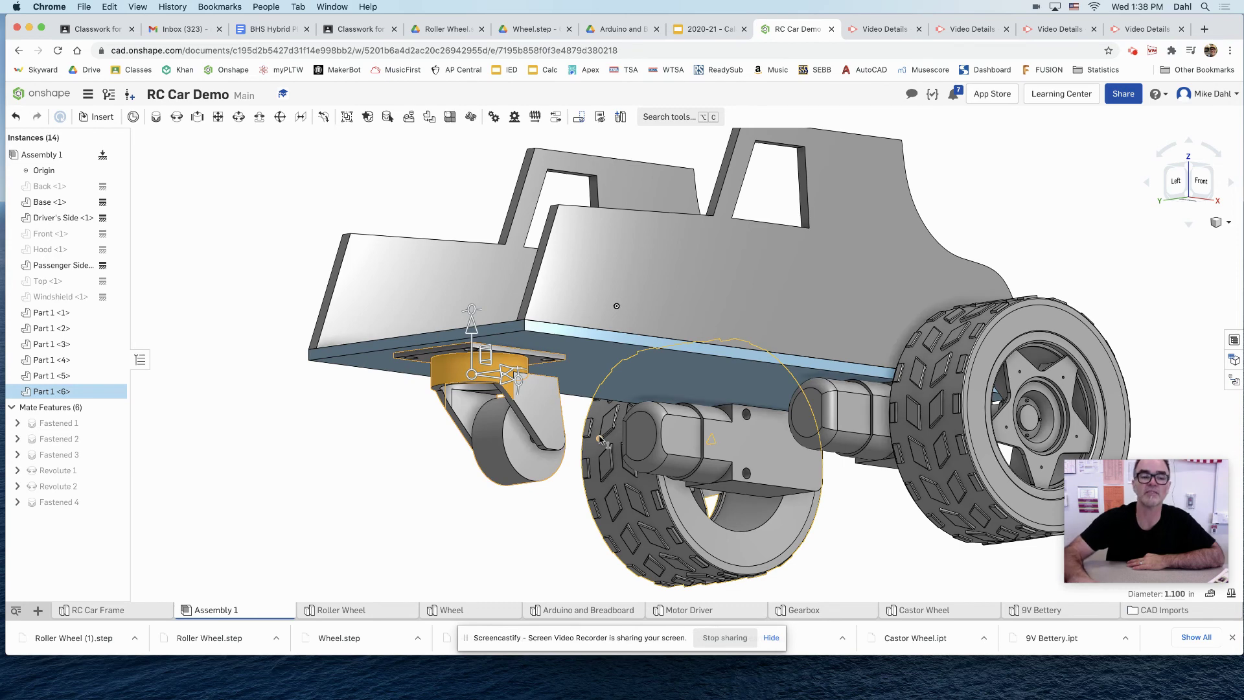
key("Delete")
scroll(370, 497, "up", 2)
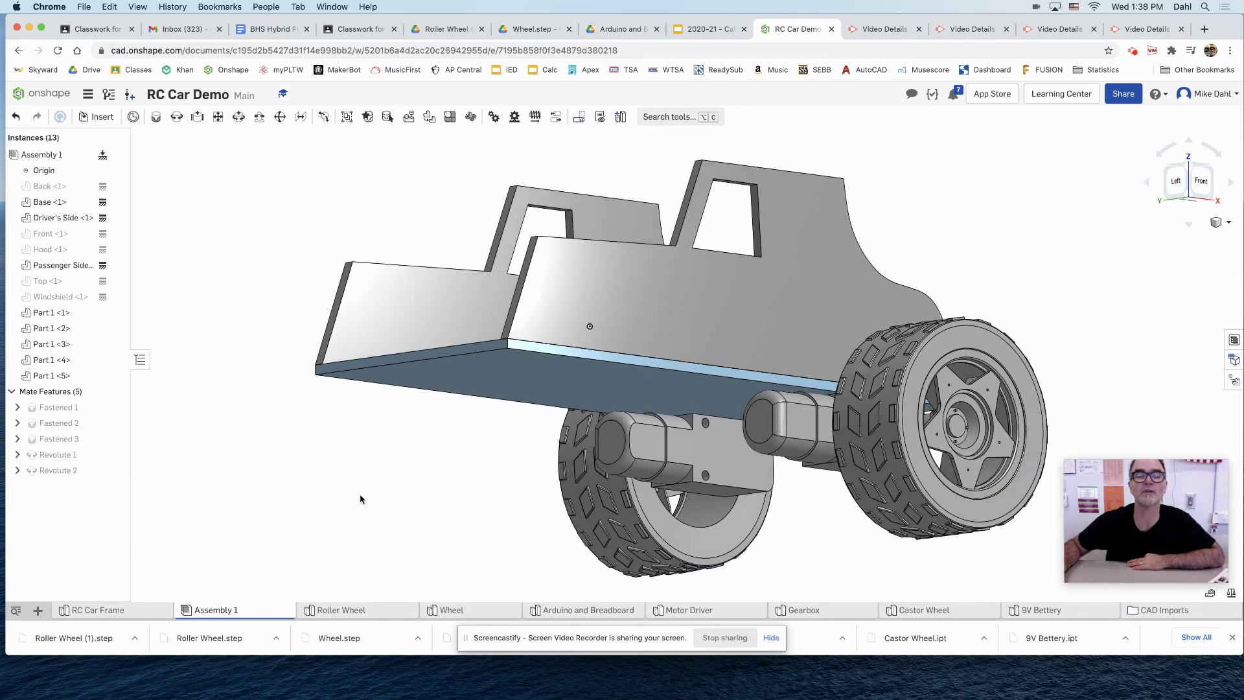
Step: Insert the Block .25 part from the RC Car Frame studio and position it beneath the base where the castor wheel was
left_click(96, 117)
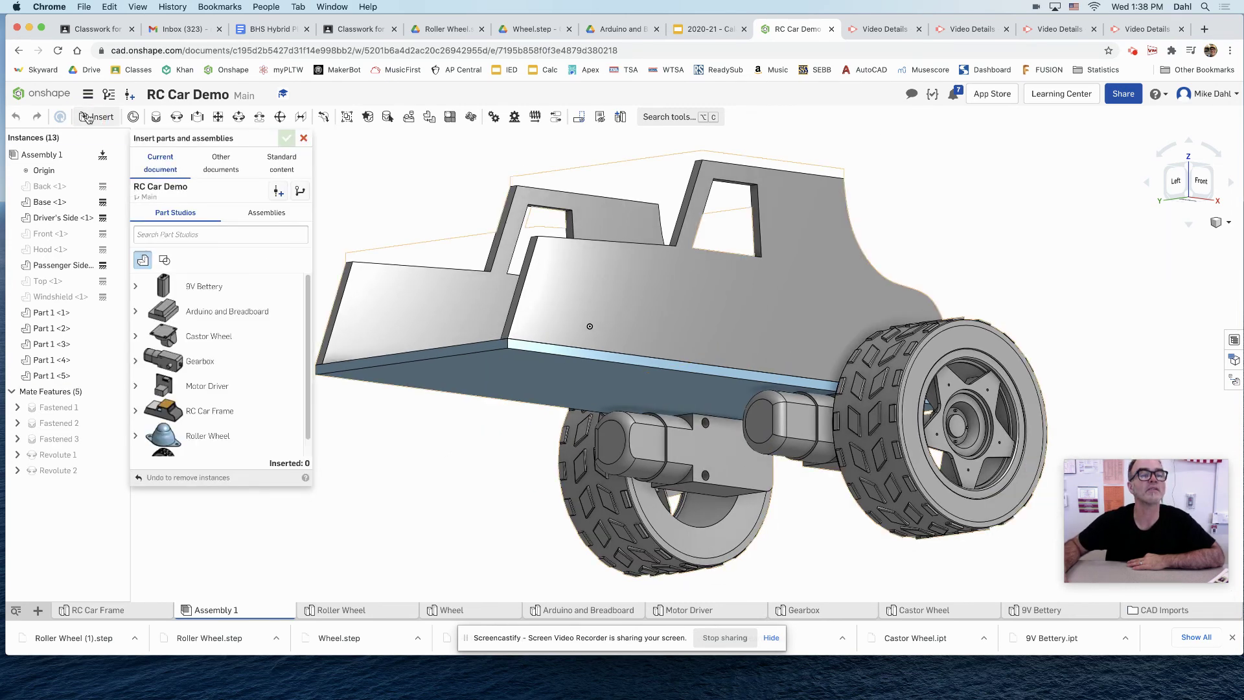
scroll(215, 347, "down", 1)
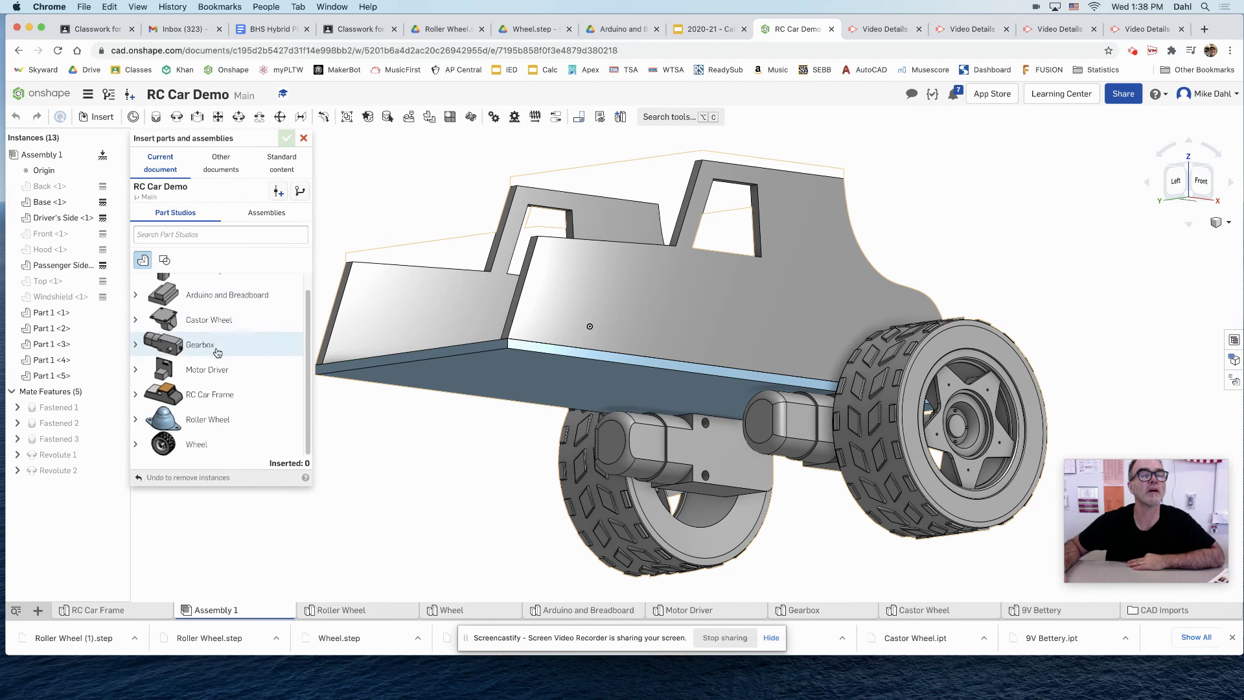
left_click(135, 395)
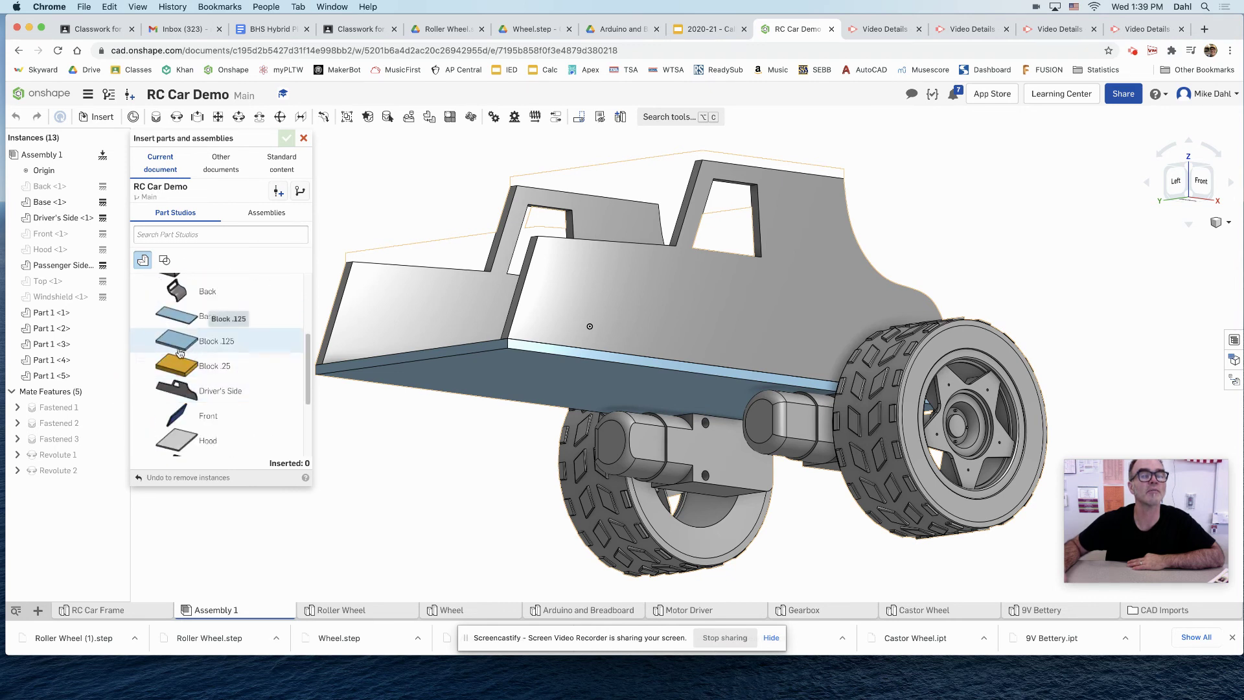
left_click(181, 366)
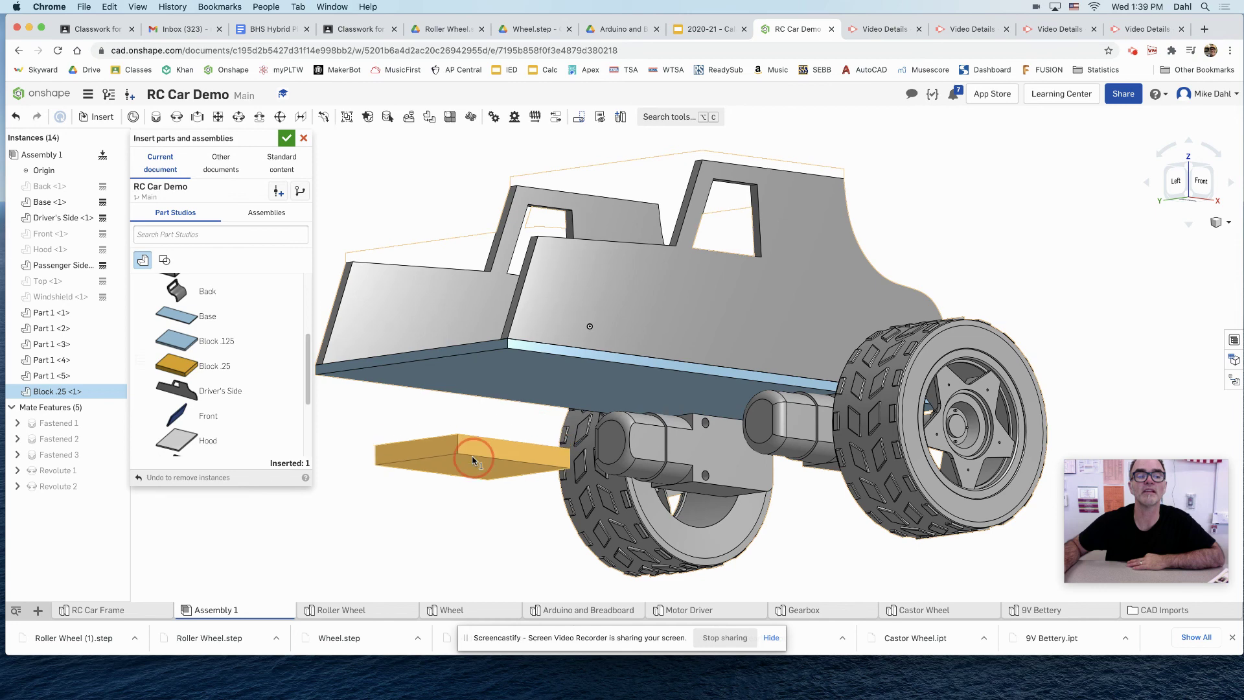
right_click(475, 456)
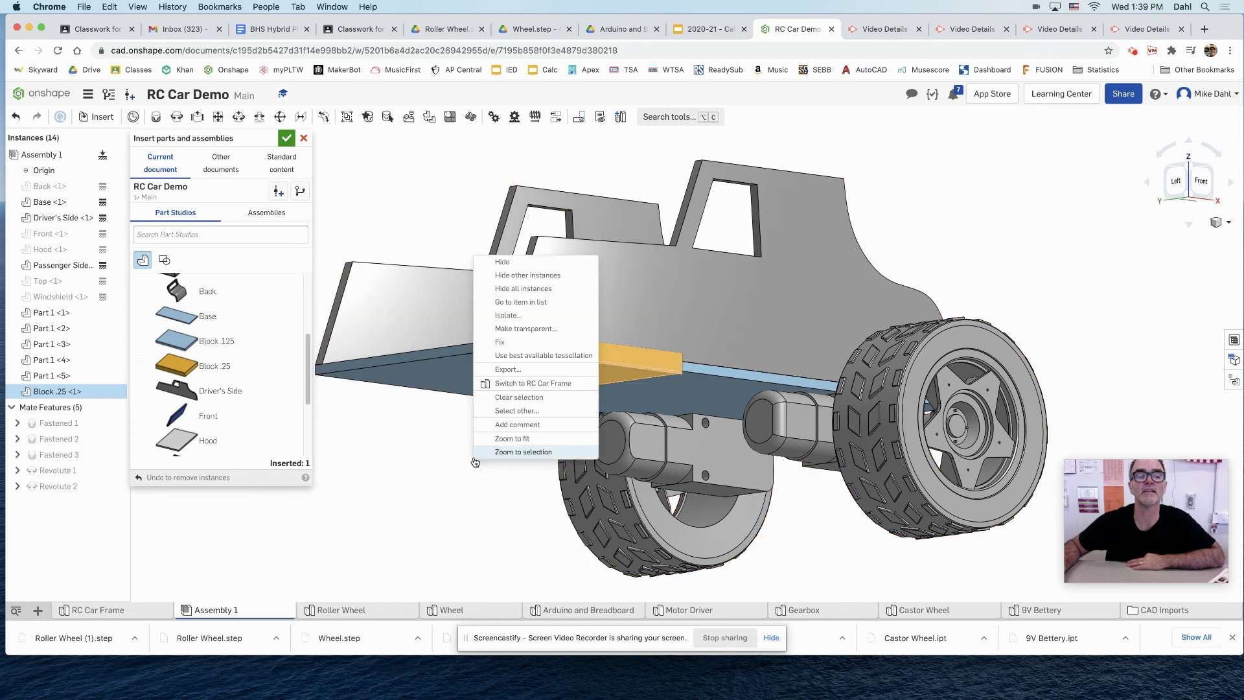
left_click(389, 498)
left_click_drag(643, 434, 473, 425)
right_click_drag(473, 424, 650, 383)
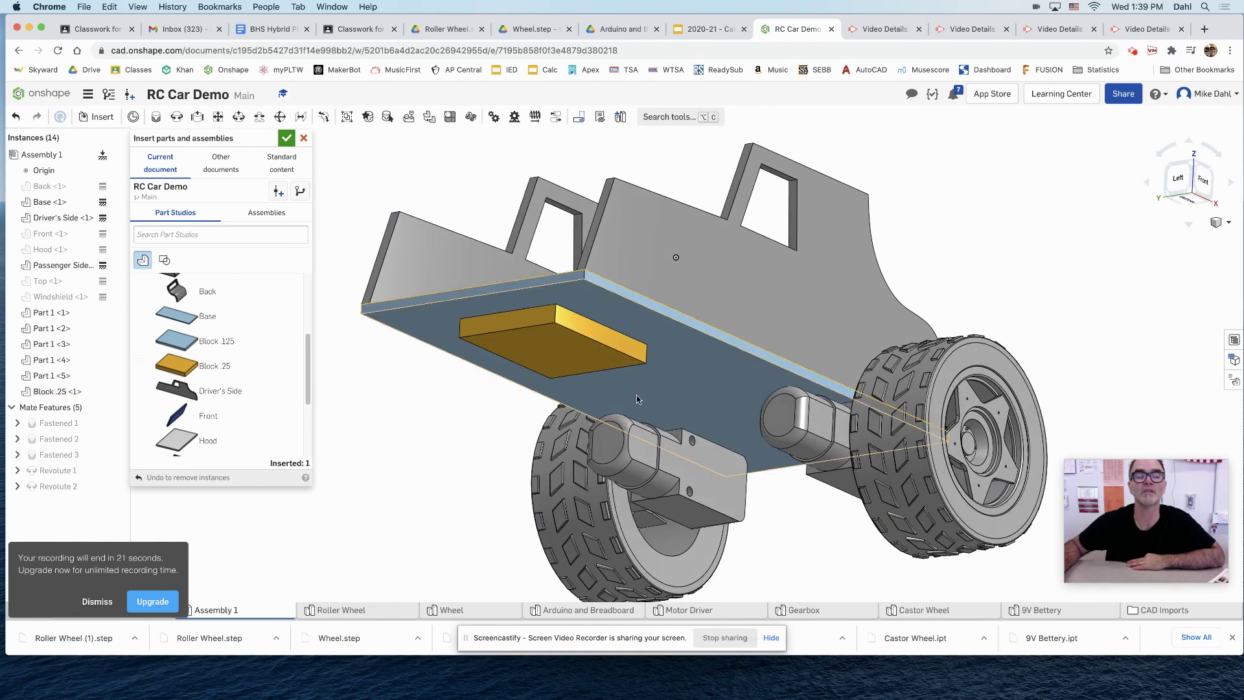